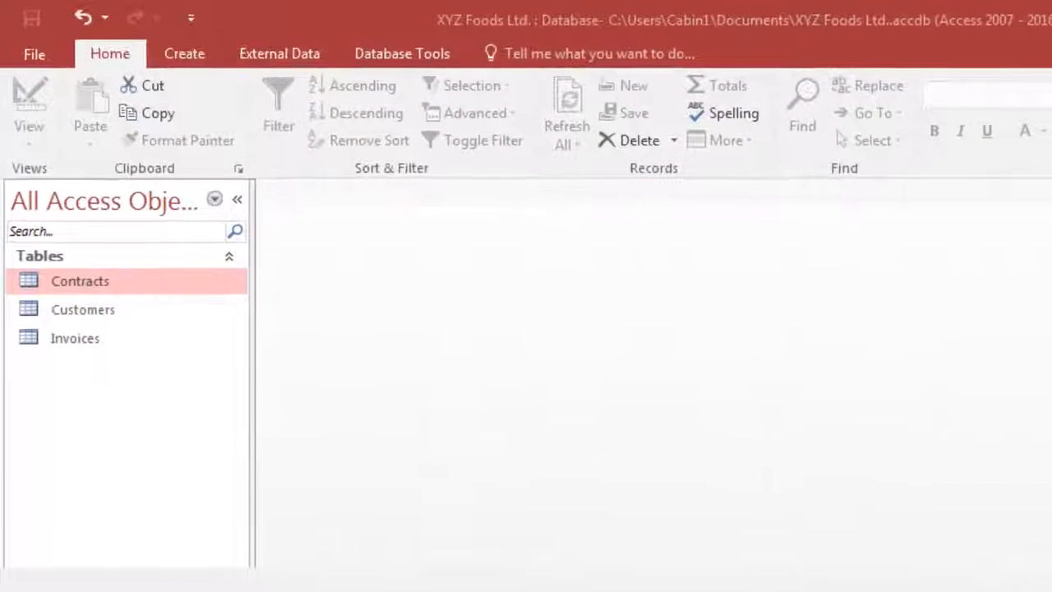
Open the Customers table and look through its records
double_click(81, 311)
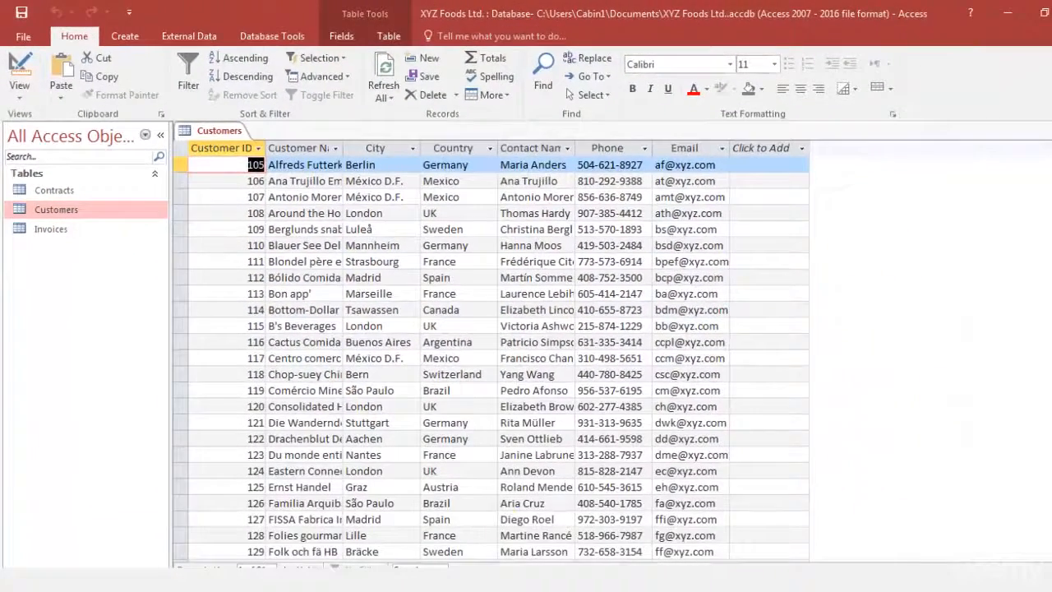
scroll(592, 393, "down", 5)
scroll(593, 392, "up", 5)
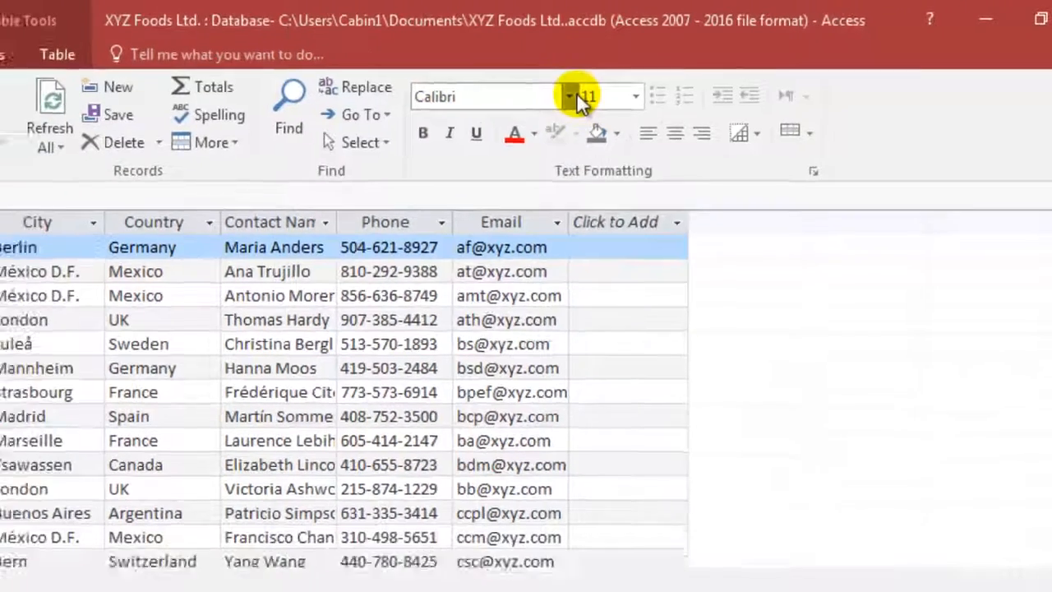
Try the Book Antiqua font at size 14 on the Customers table
left_click(533, 104)
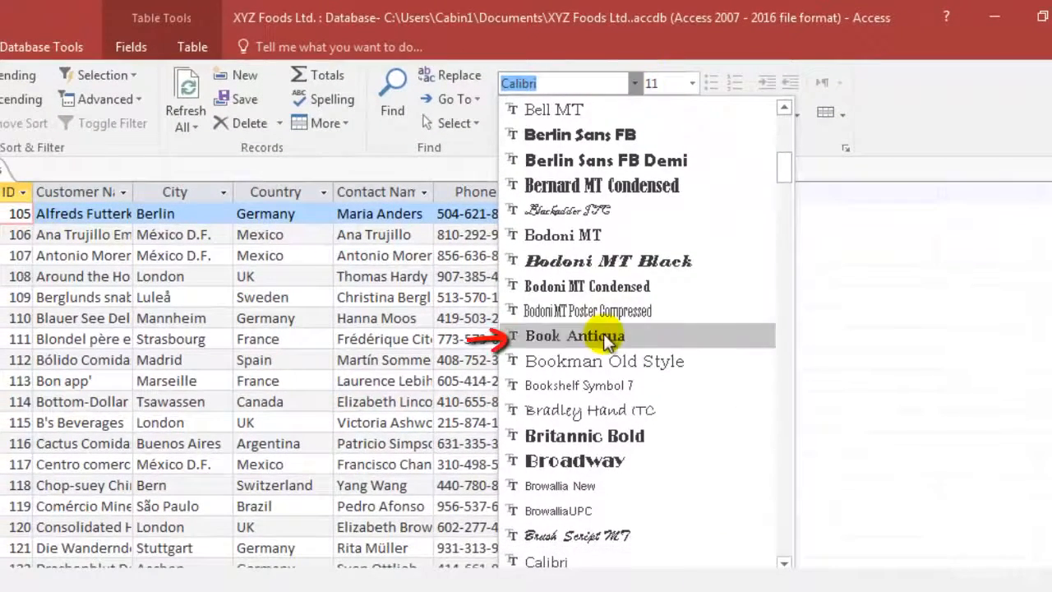
key("Escape")
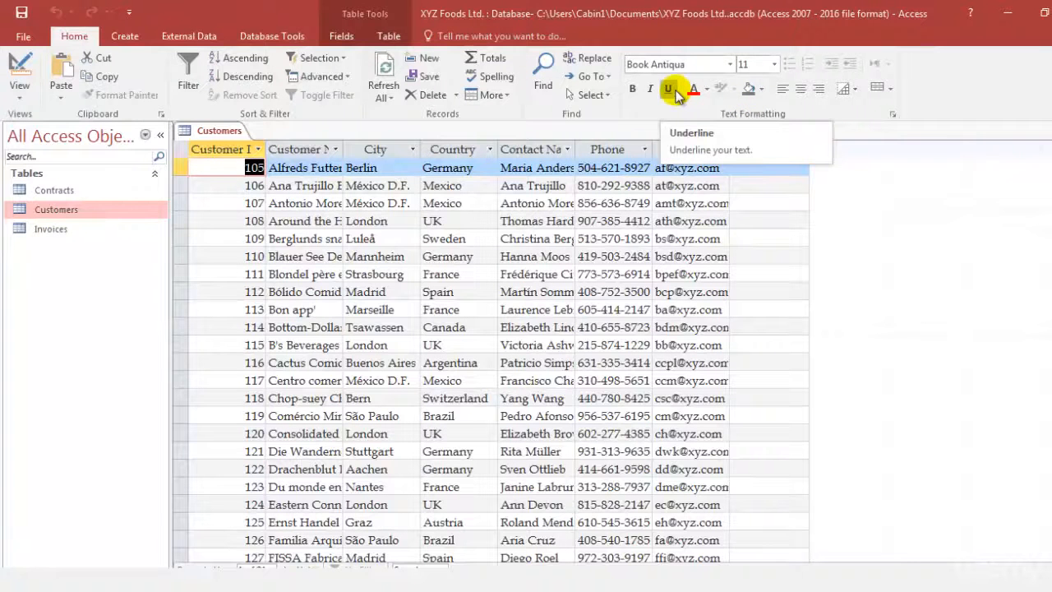
left_click(773, 64)
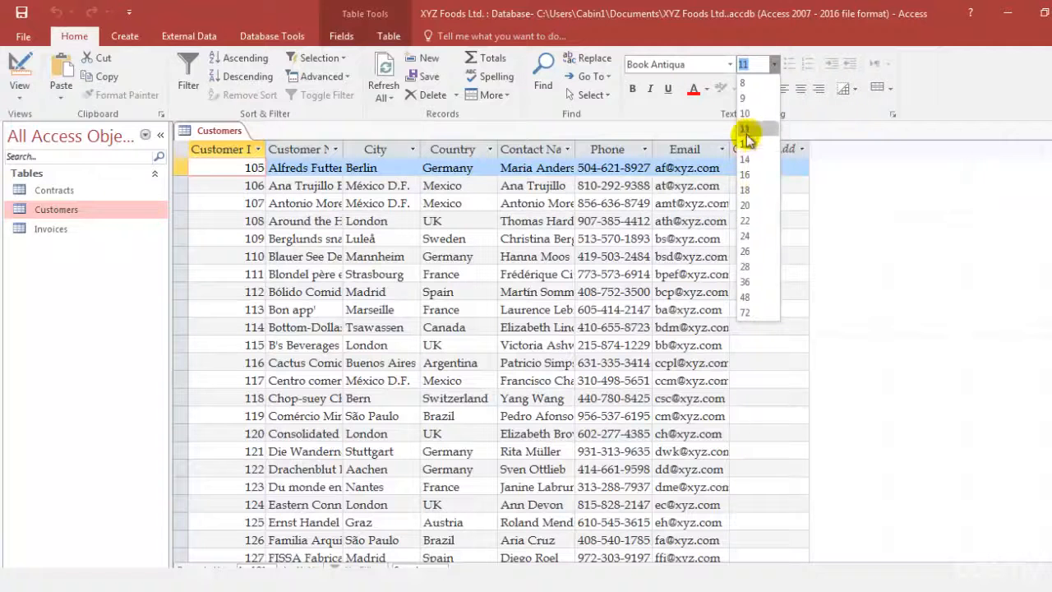
left_click(745, 159)
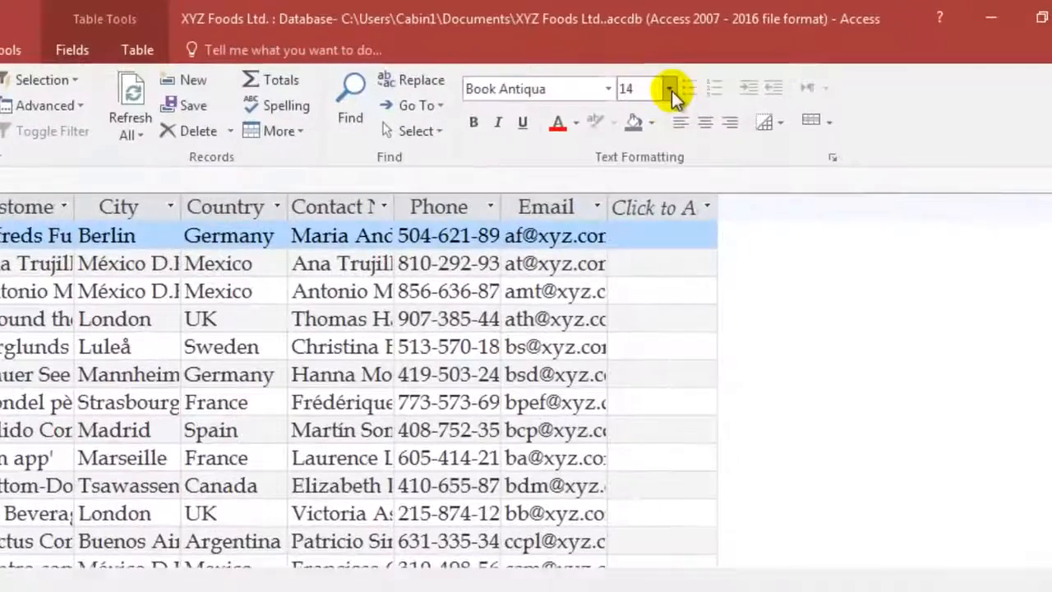
Set the table's text to size 10 and its font to Calibri (Detail)
left_click(773, 64)
left_click(638, 156)
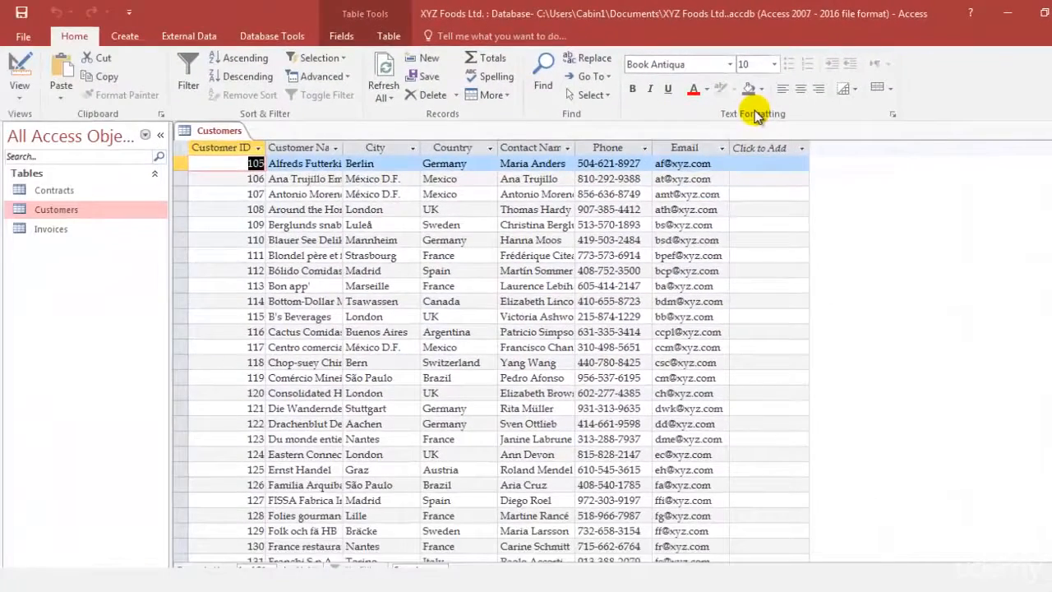
left_click(730, 64)
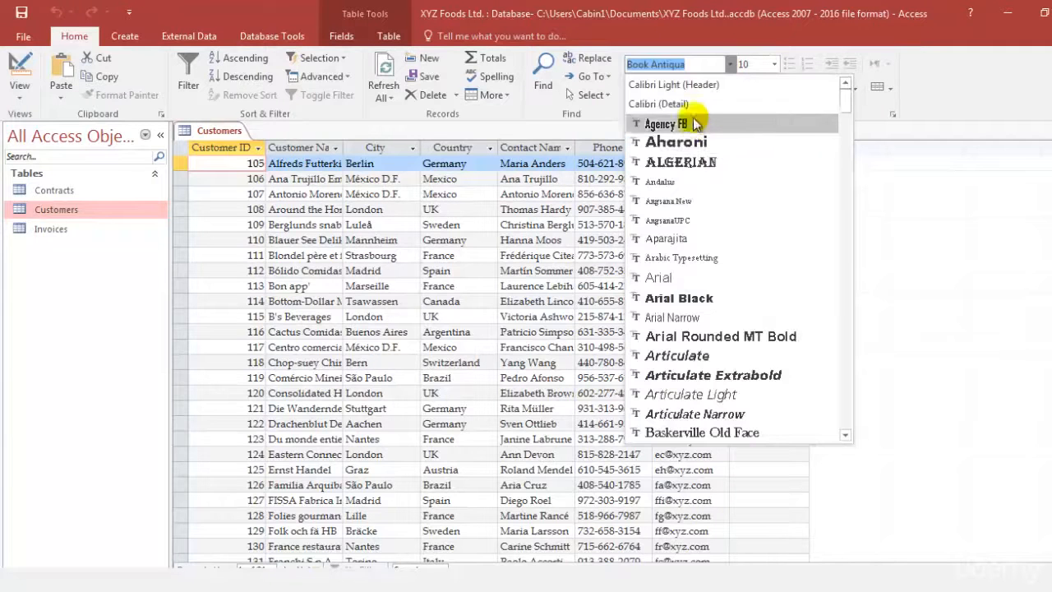
left_click(659, 104)
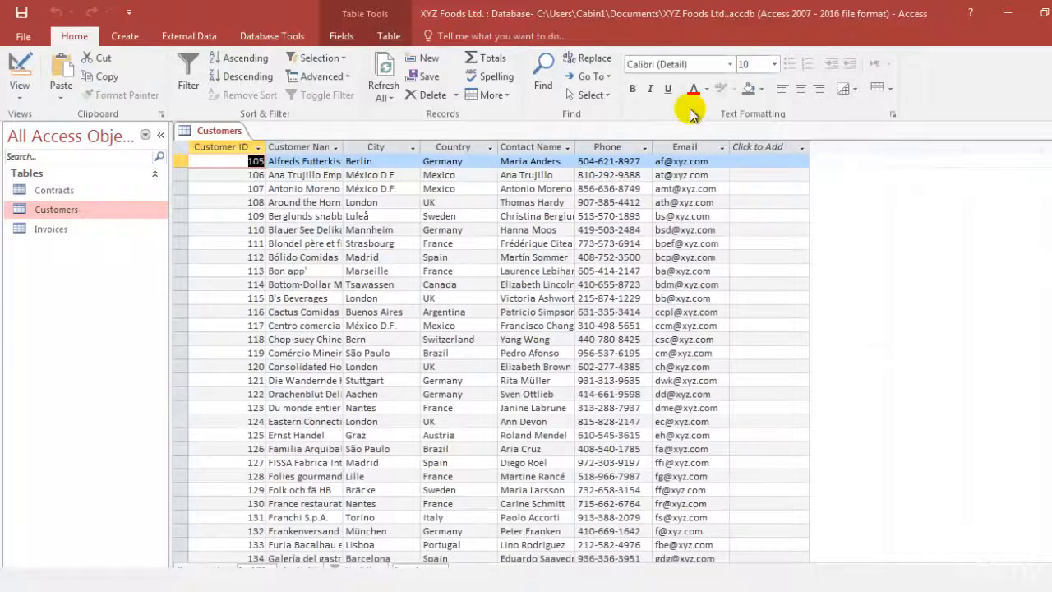
Try bold, italic and underline formatting on the table's text and remove all three again
left_click(633, 90)
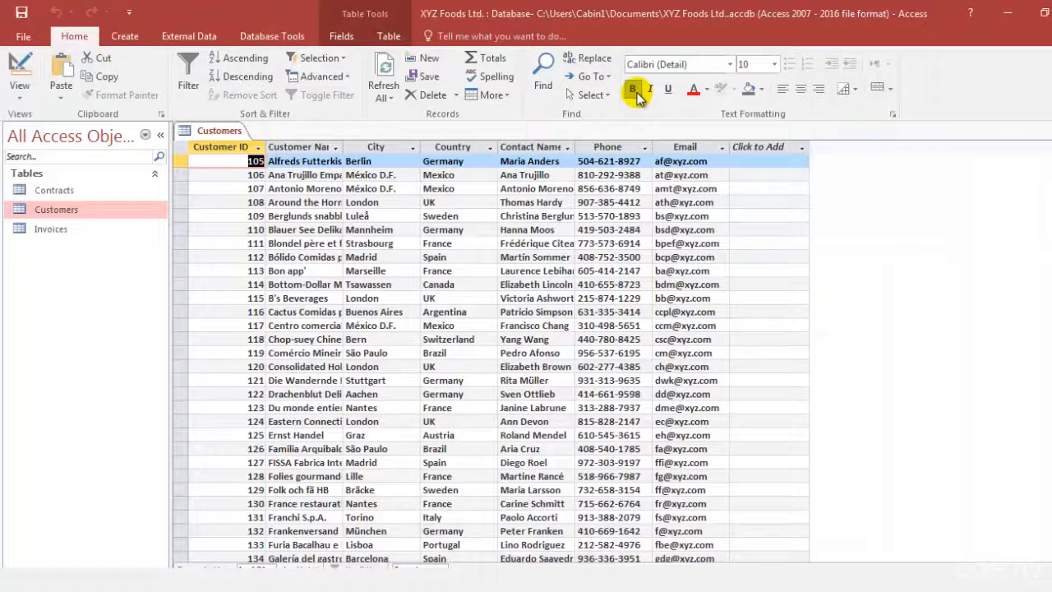
left_click(650, 91)
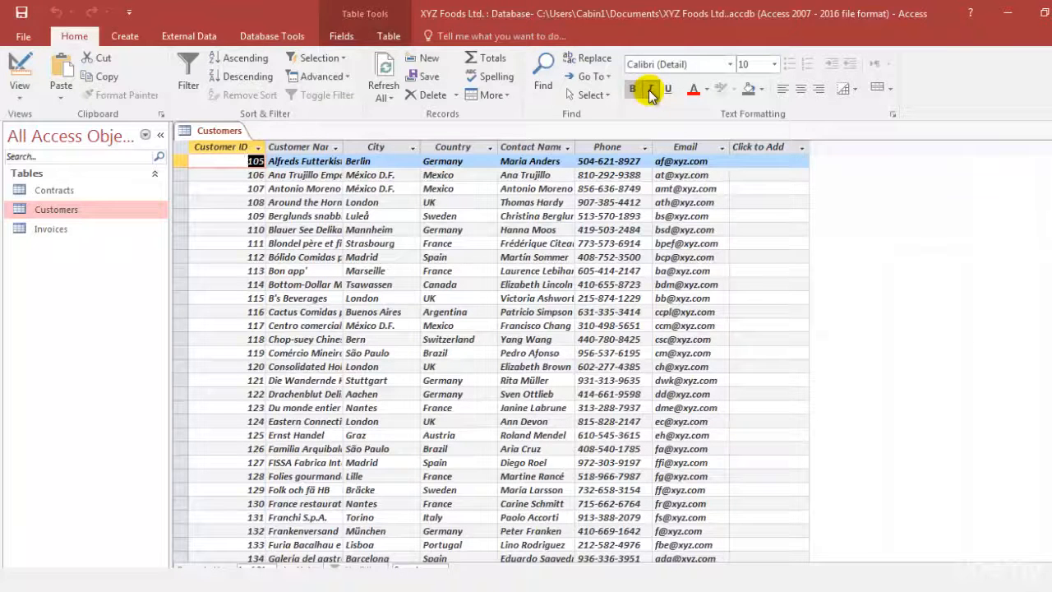
left_click(667, 91)
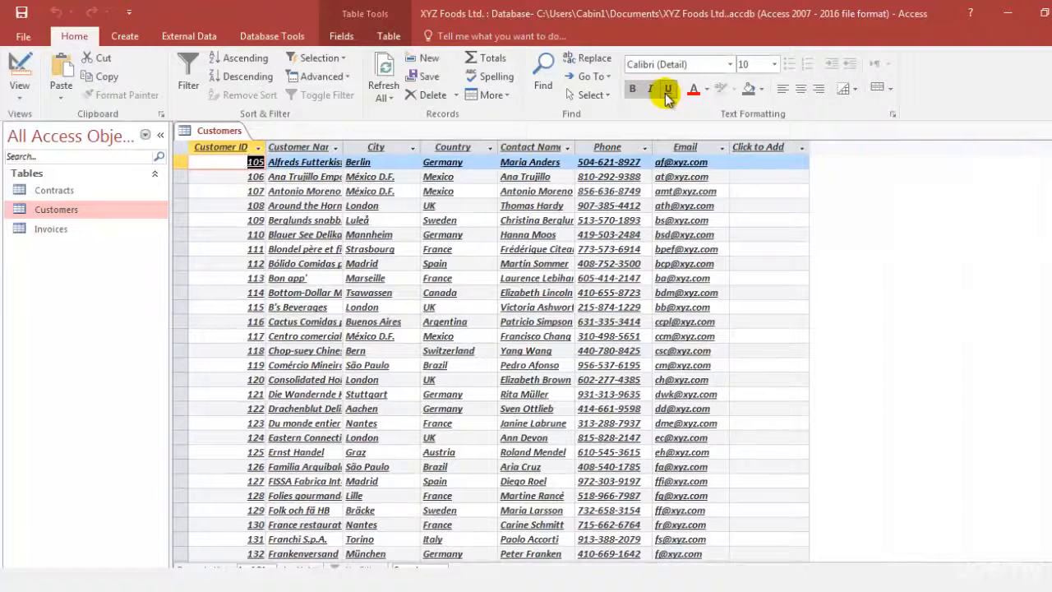
left_click(650, 88)
left_click(631, 89)
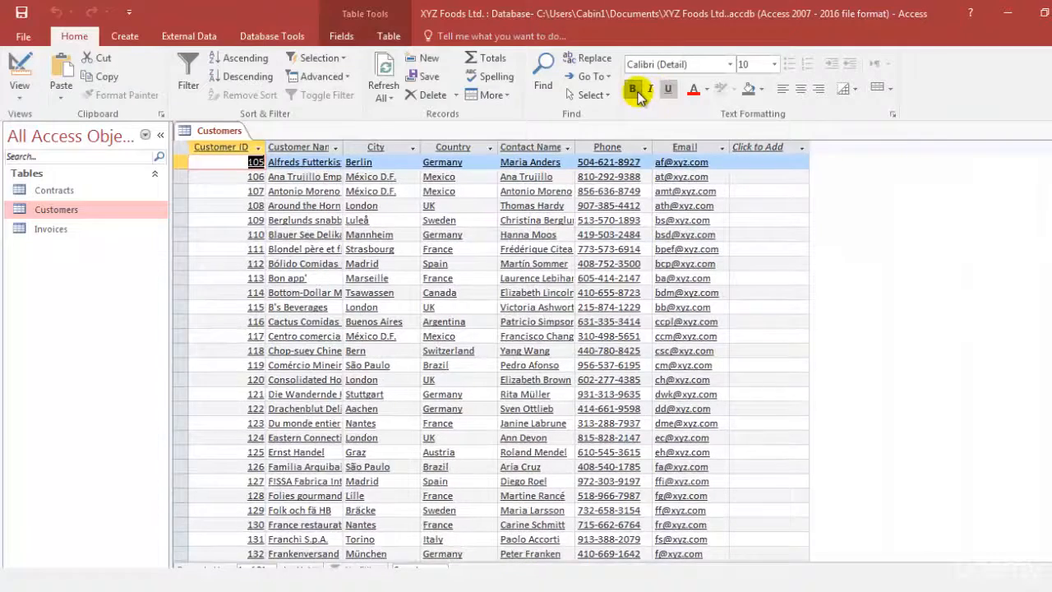
left_click(667, 90)
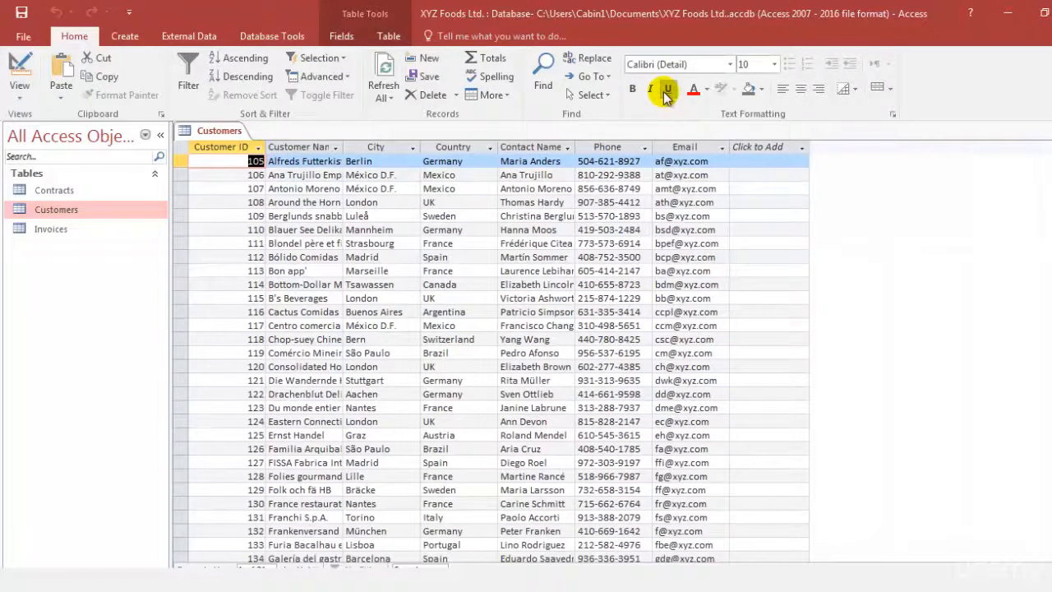
Set the table's font size to 12
left_click(773, 65)
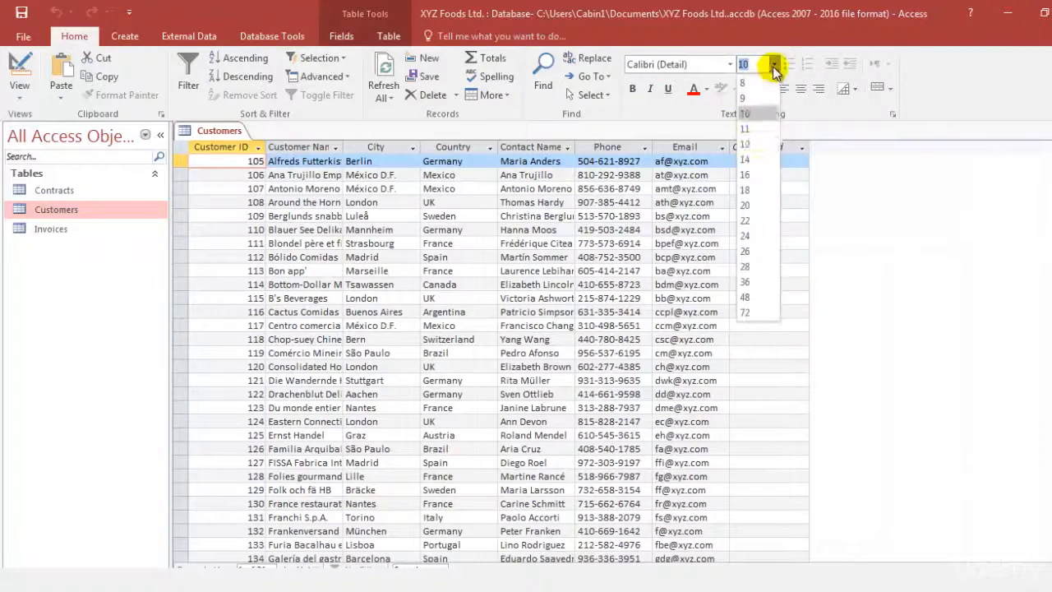
left_click(757, 144)
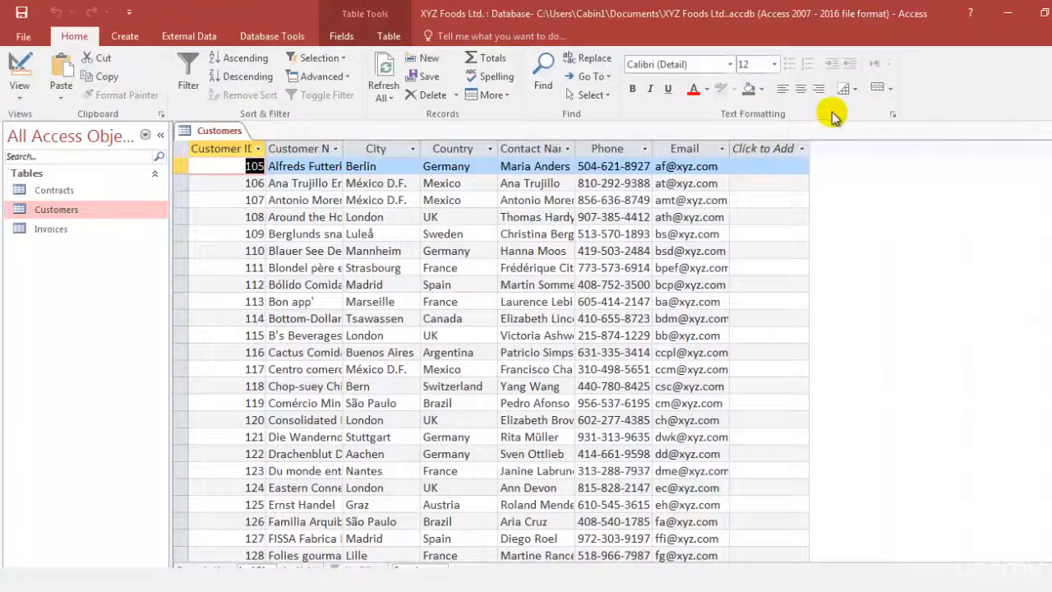
Try red and dark blue font colours on the table's text and settle on black
left_click(705, 89)
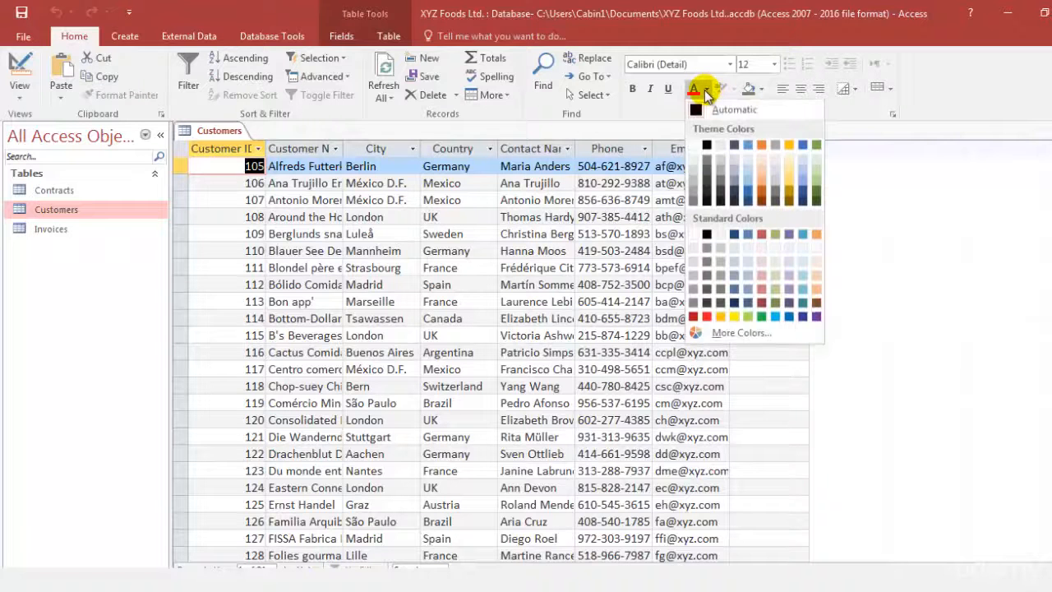
left_click(762, 234)
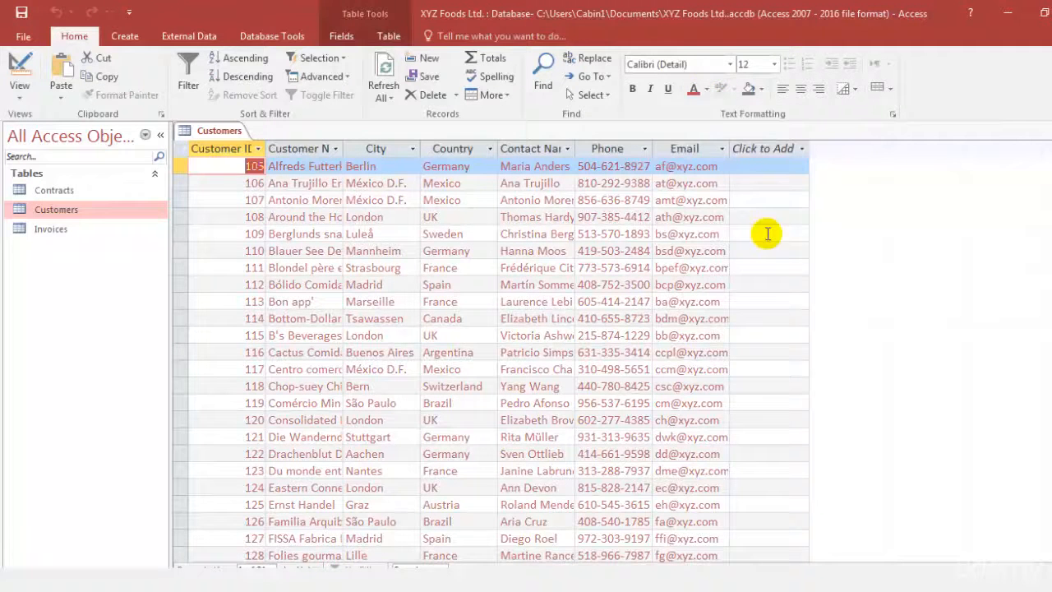
left_click(705, 90)
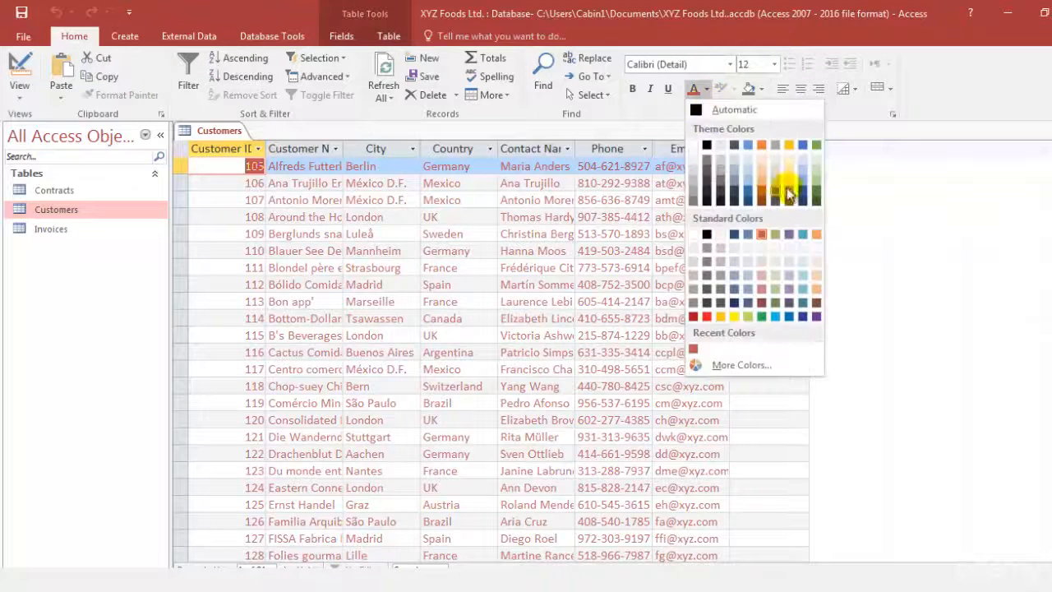
left_click(803, 202)
left_click(704, 89)
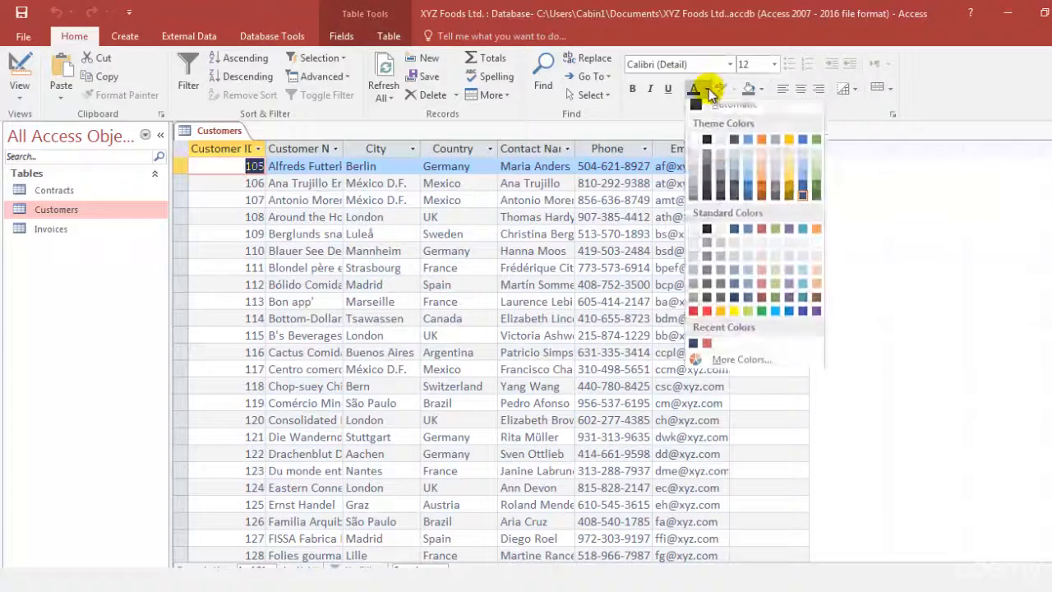
left_click(705, 144)
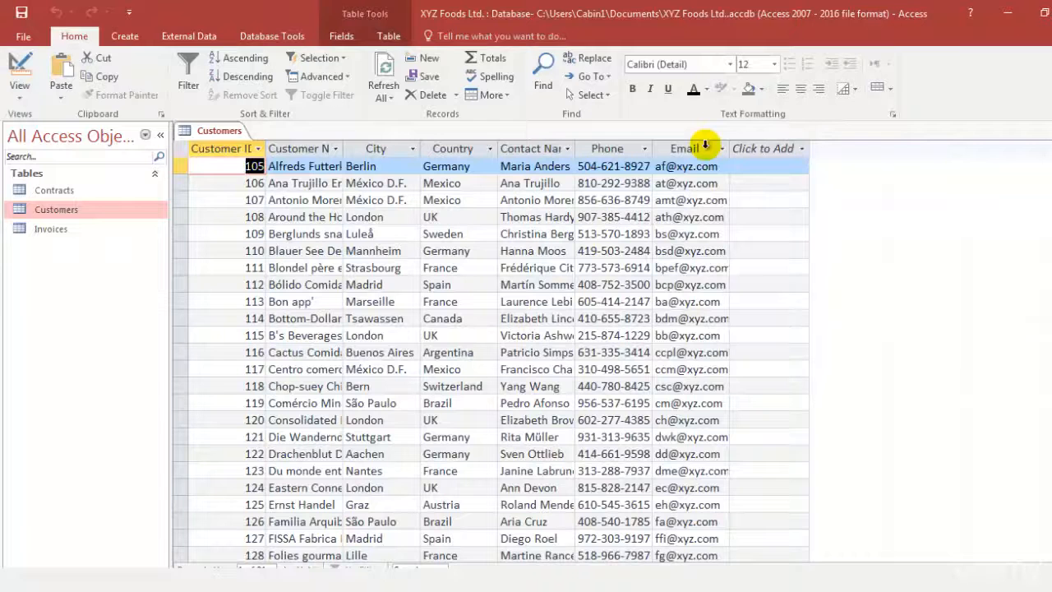
Try left, centre and right alignment on the Customer ID column, ending with centre
left_click(785, 90)
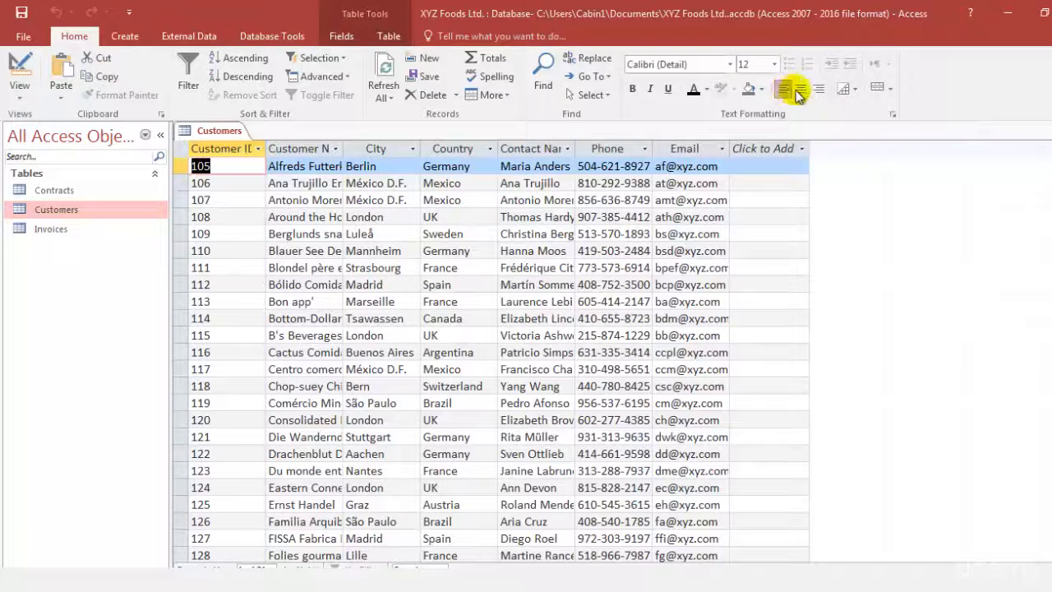
left_click(800, 89)
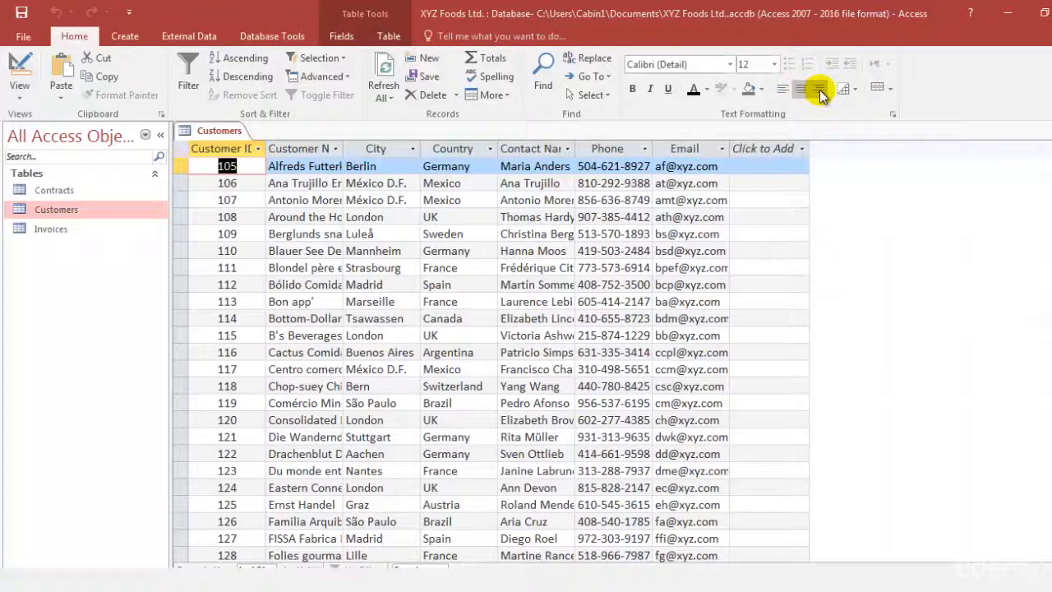
left_click(819, 91)
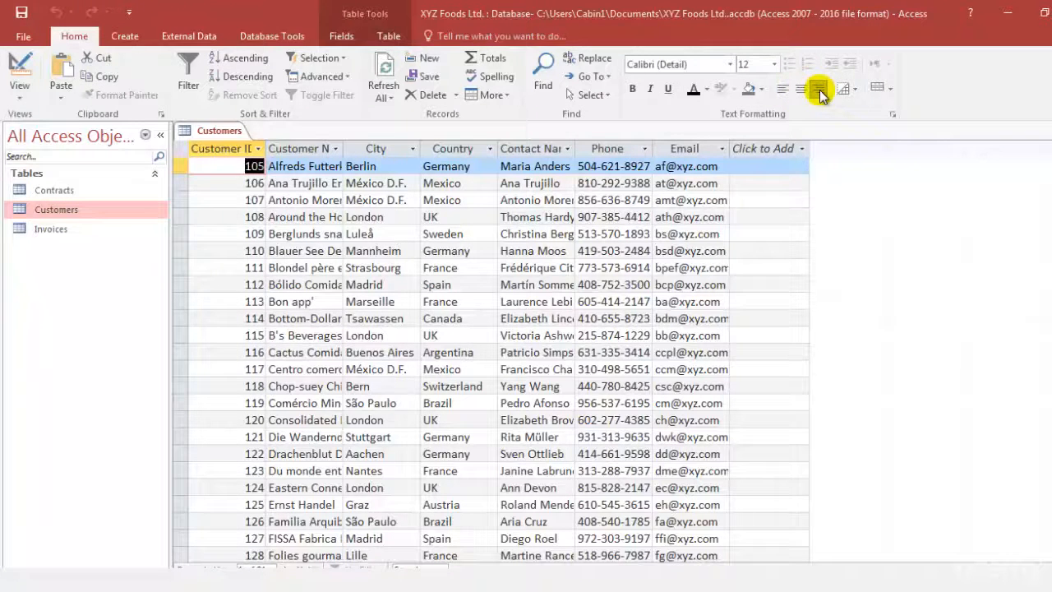
left_click(789, 90)
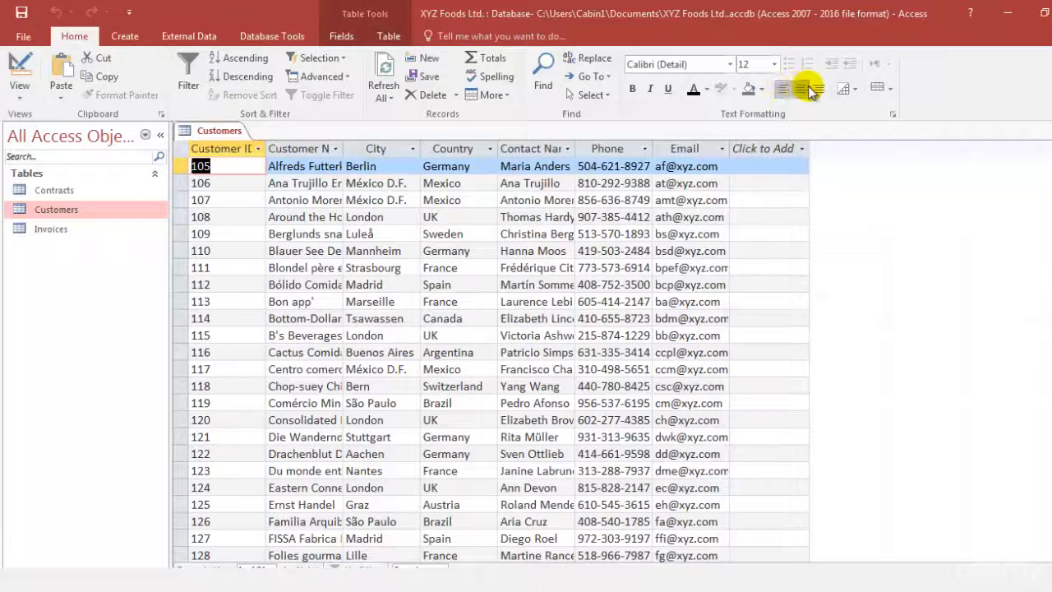
left_click(804, 90)
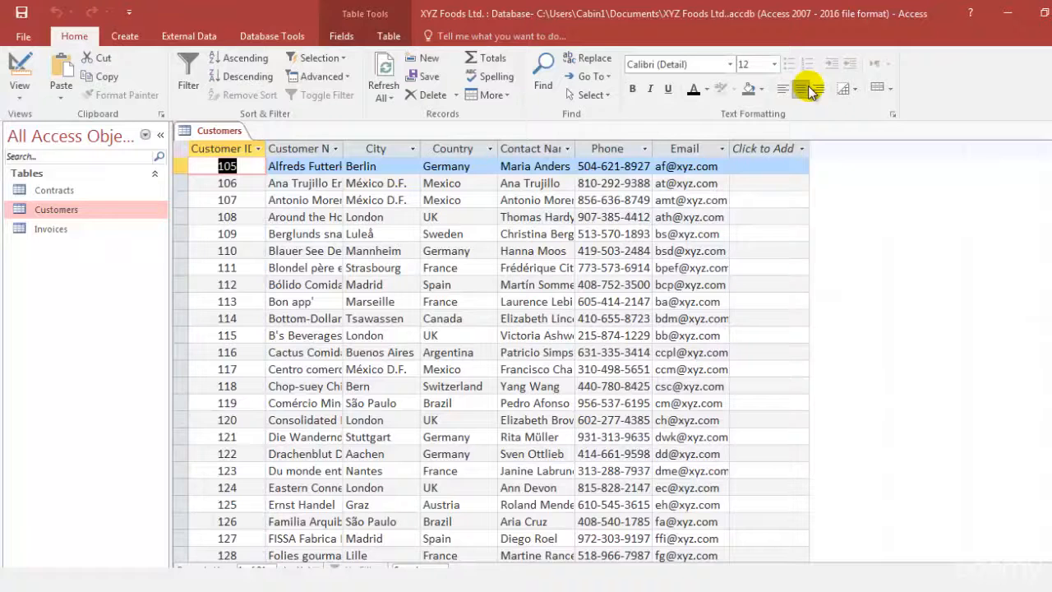
Select the whole Customer ID column and align its values to the left
left_click(328, 150)
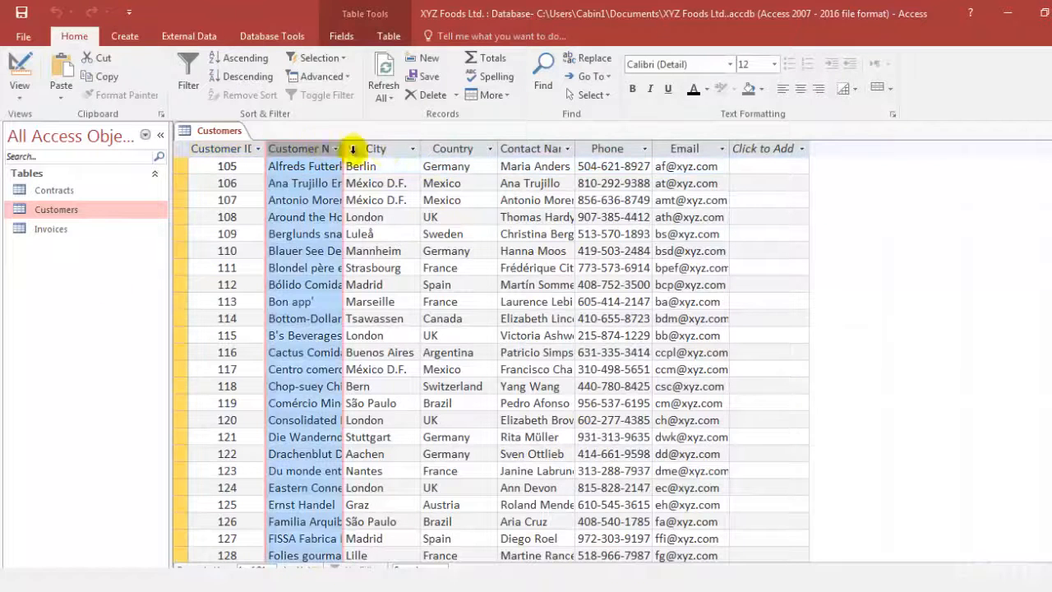
left_click(377, 150)
left_click(461, 149)
left_click(522, 149)
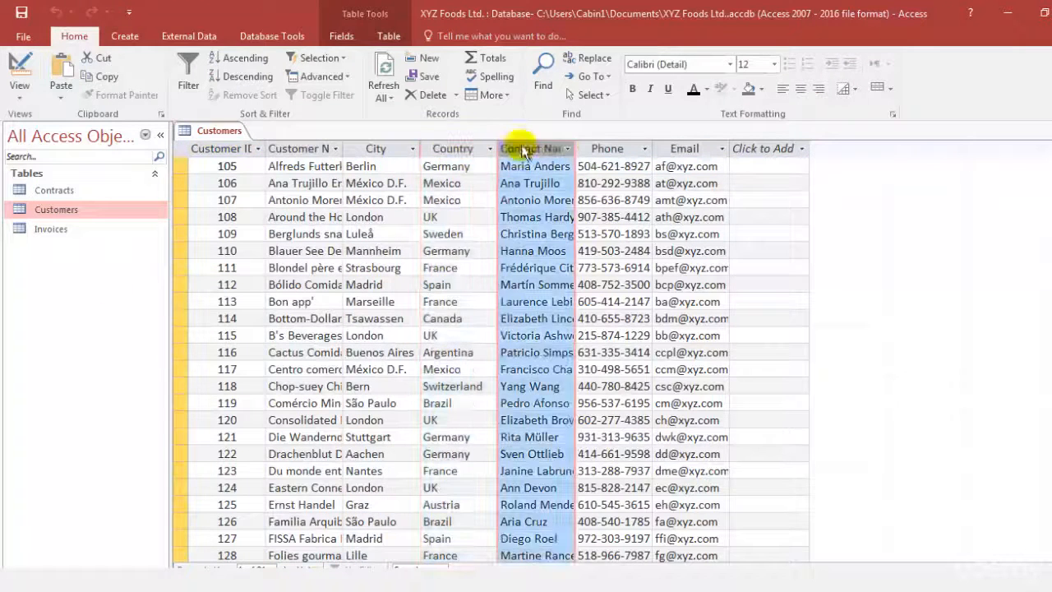
left_click(245, 151)
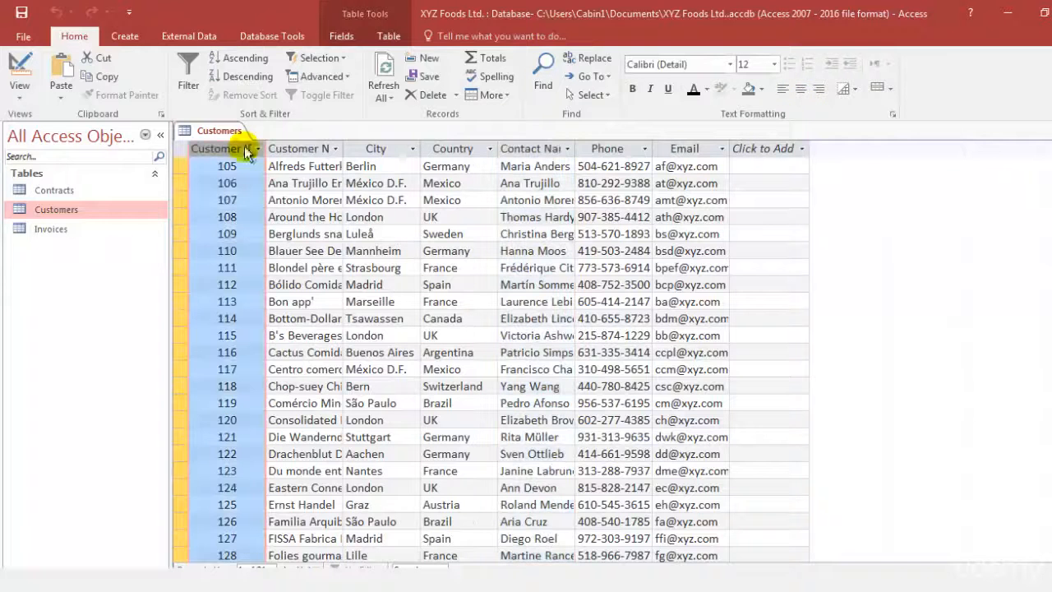
left_click(781, 91)
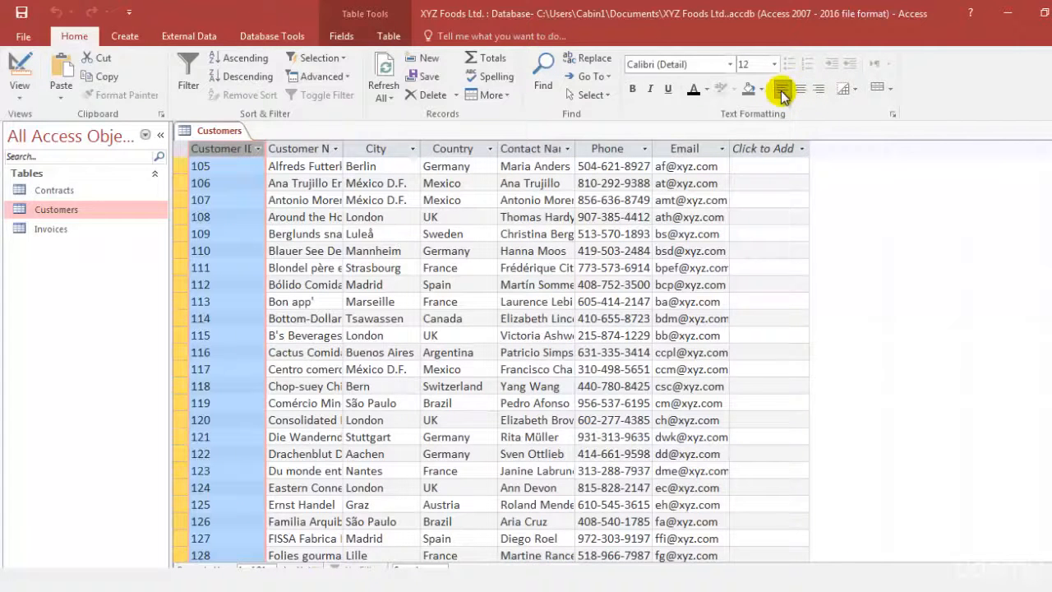
Set the table's alternate row colour to a light orange theme colour
left_click(891, 90)
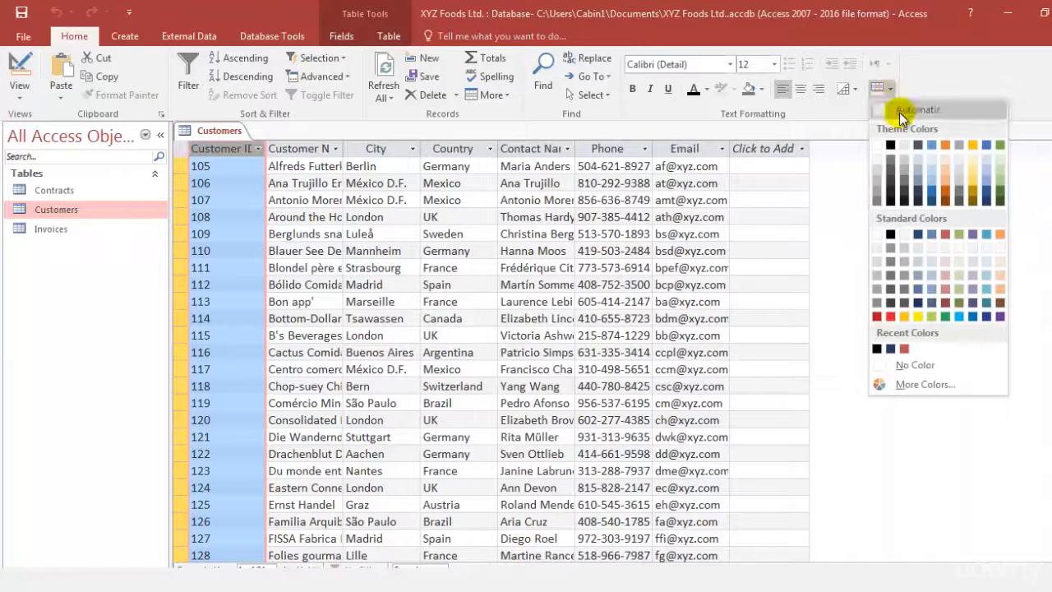
left_click(934, 155)
left_click(890, 90)
left_click(946, 162)
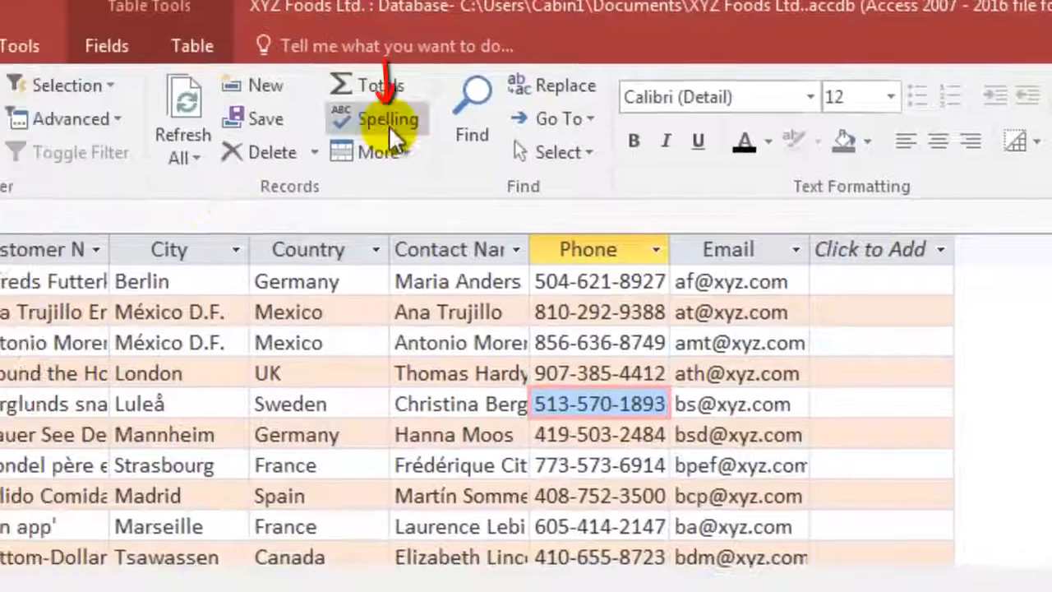
Run a spelling check on the selected entry in the Phone column
left_click(205, 130)
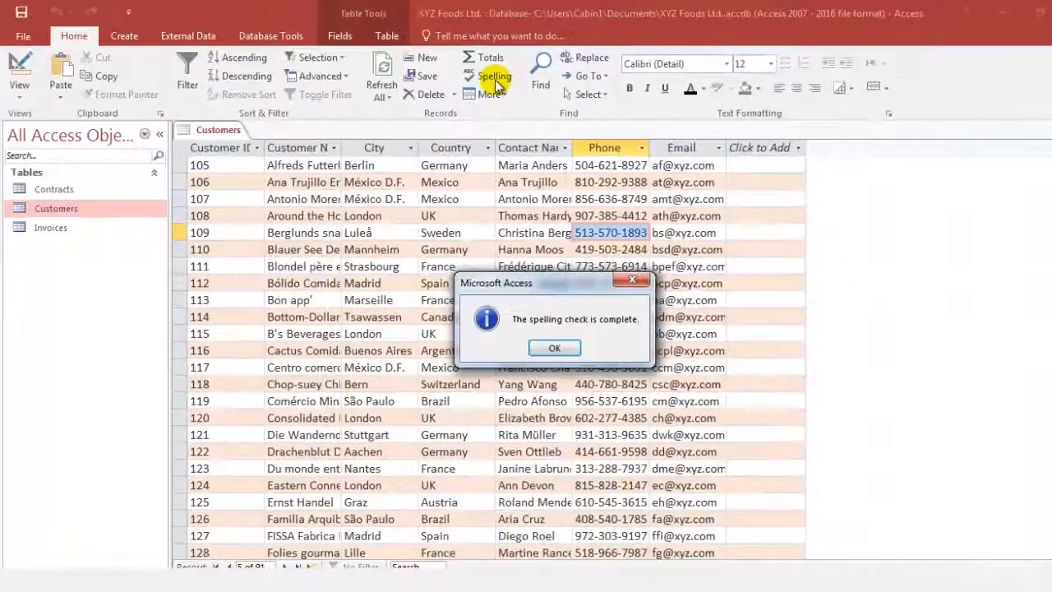
left_click(567, 349)
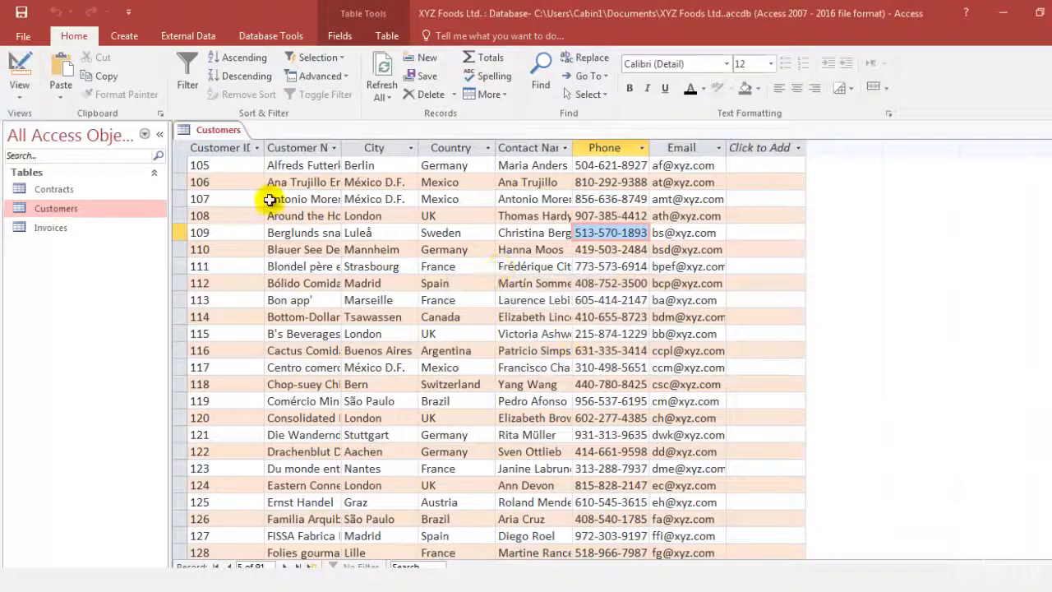
Select the entire Customers datasheet, and return the cursor to the first record's Customer ID cell
left_click(350, 214)
left_click(300, 180)
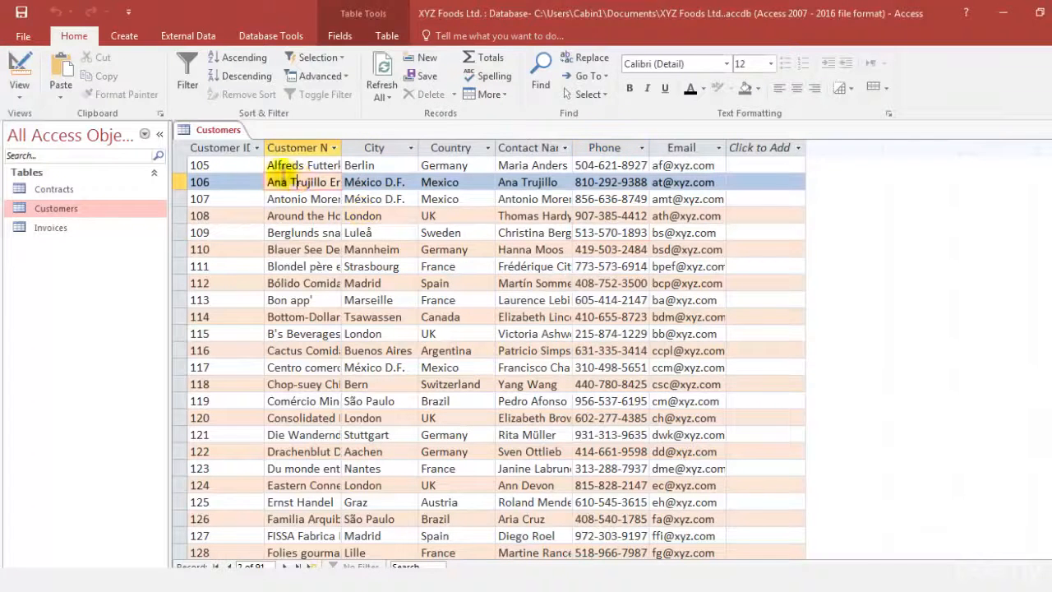
left_click(182, 151)
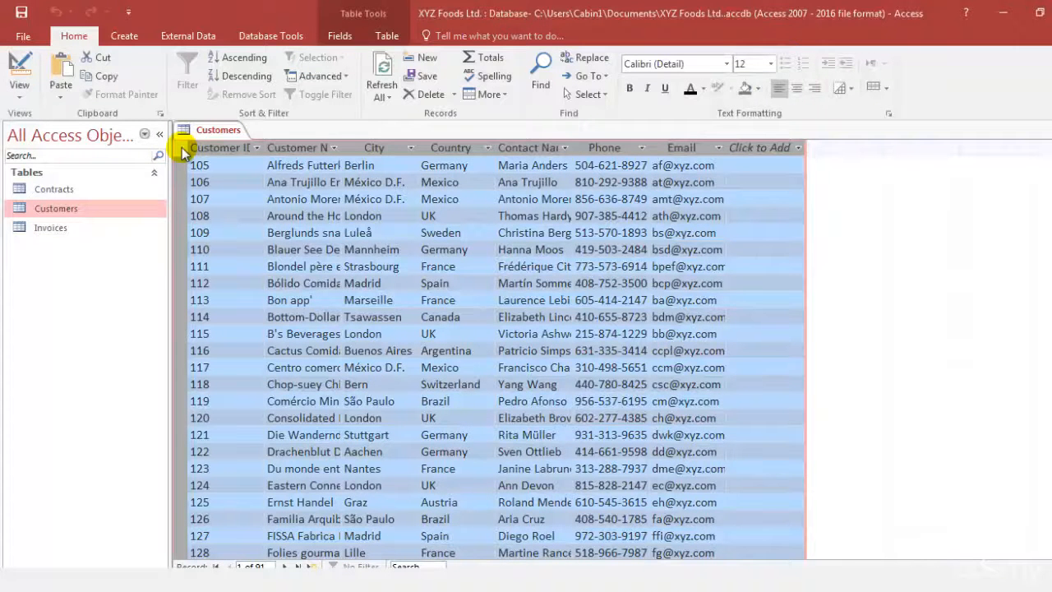
left_click(230, 165)
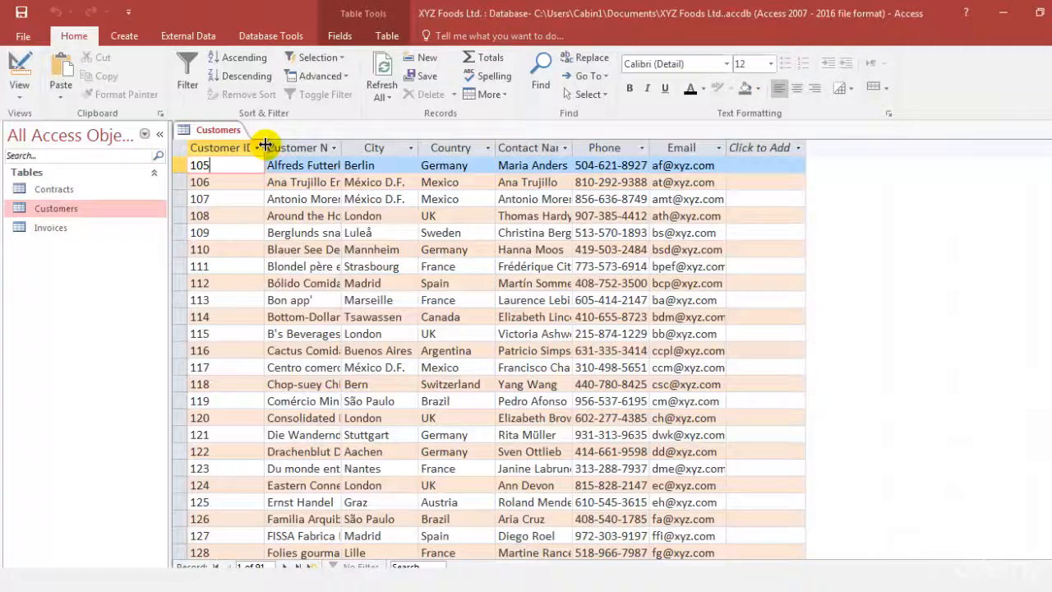
Widen the Customer ID column slightly and the Customer Name column to more than double its width
left_click_drag(265, 144, 272, 145)
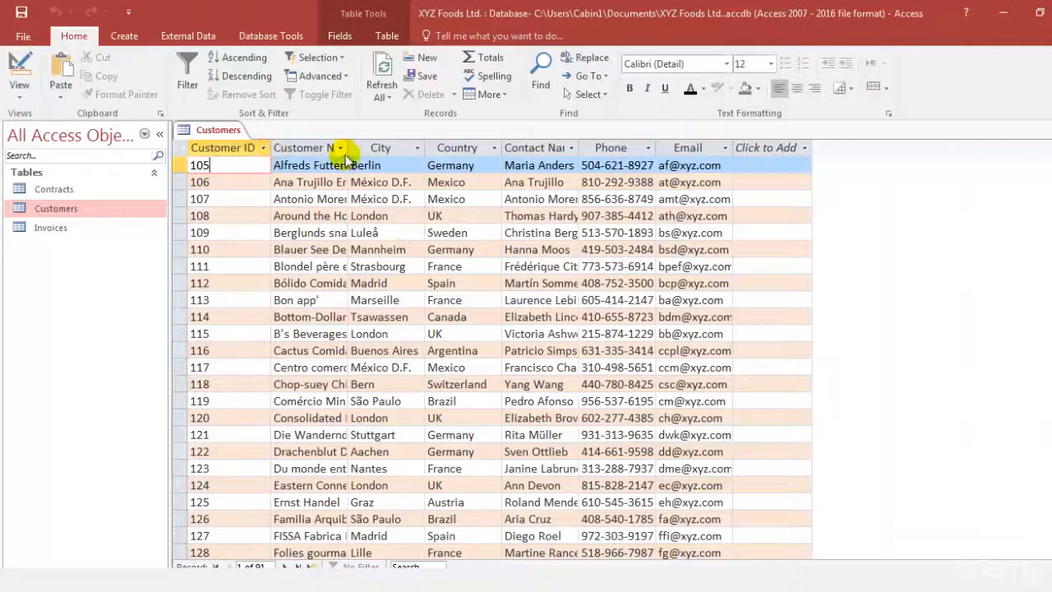
left_click_drag(346, 150, 444, 160)
left_click(446, 163)
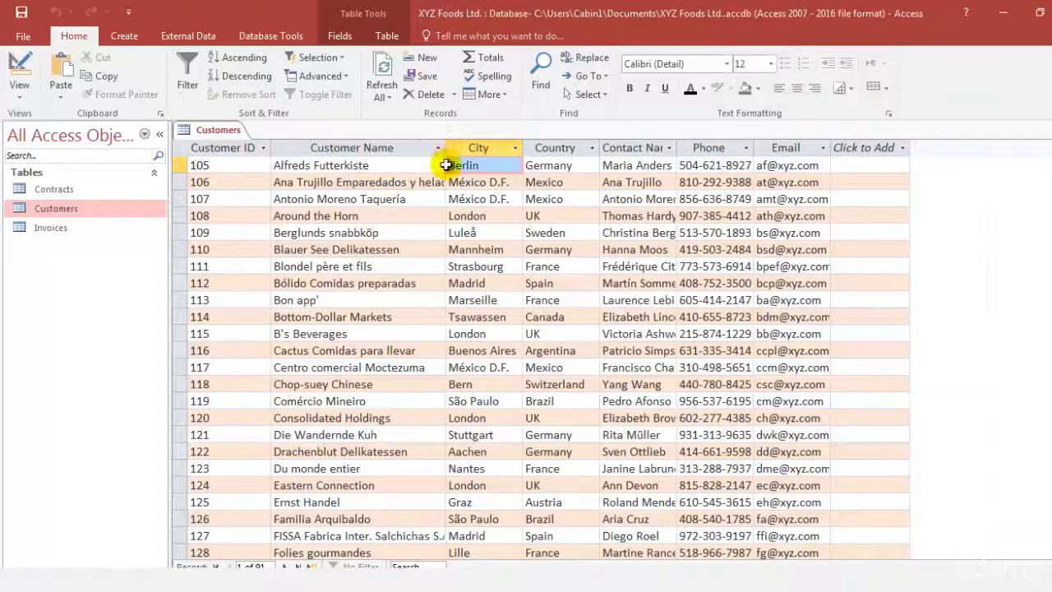
Try a narrower width and a best fit on the Customer Name column, ending slightly narrower than the best fit
left_click_drag(444, 147, 408, 146)
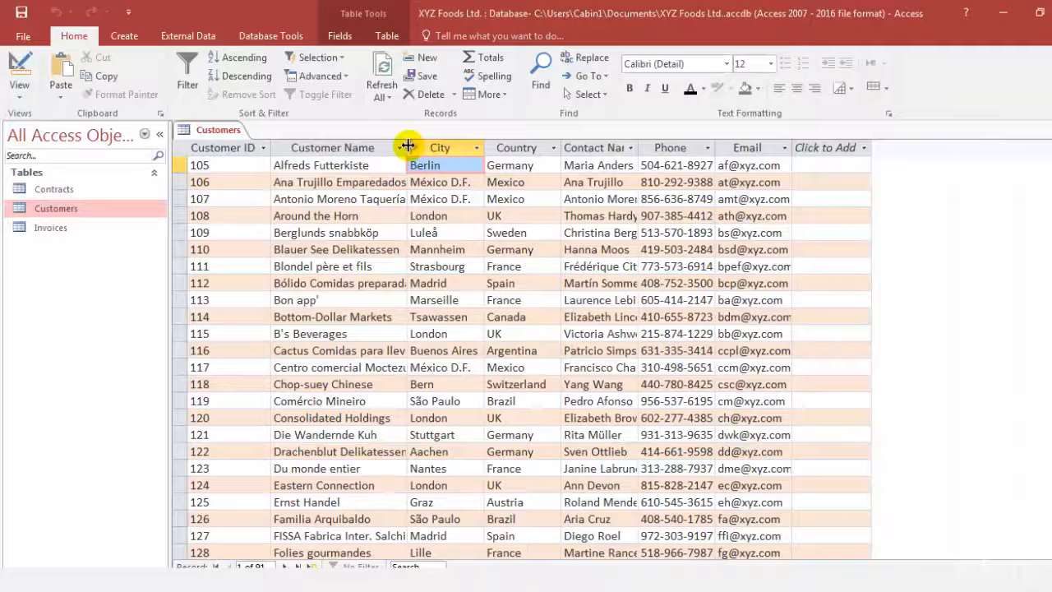
double_click(409, 145)
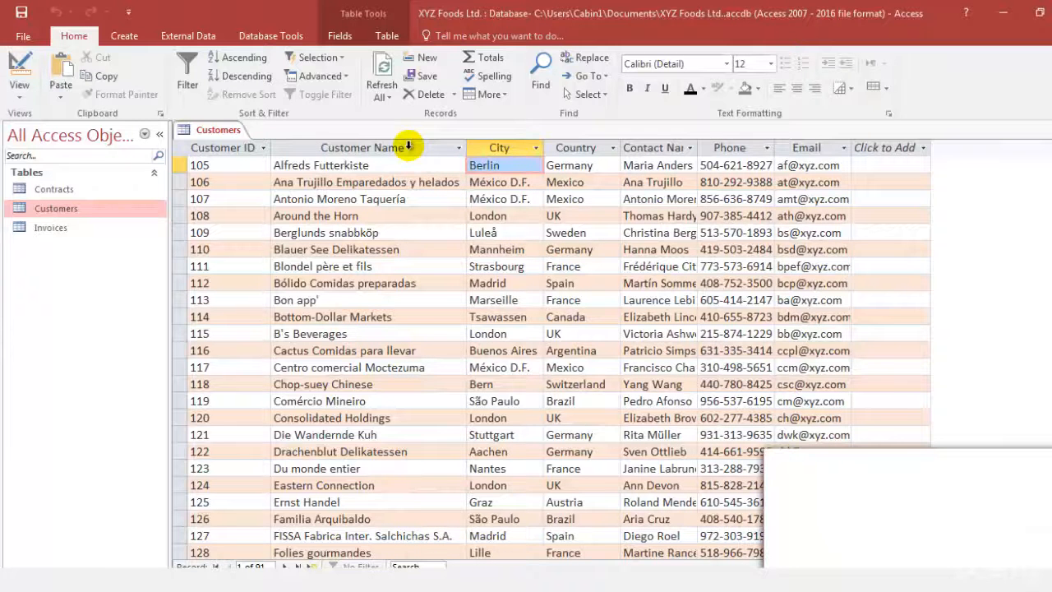
left_click(420, 181)
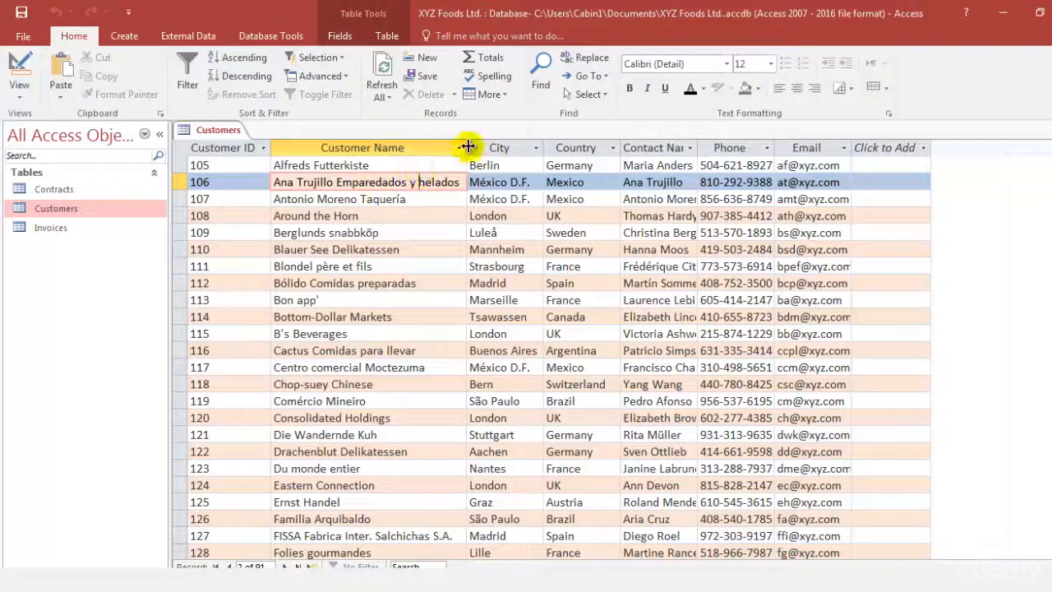
left_click_drag(466, 144, 437, 142)
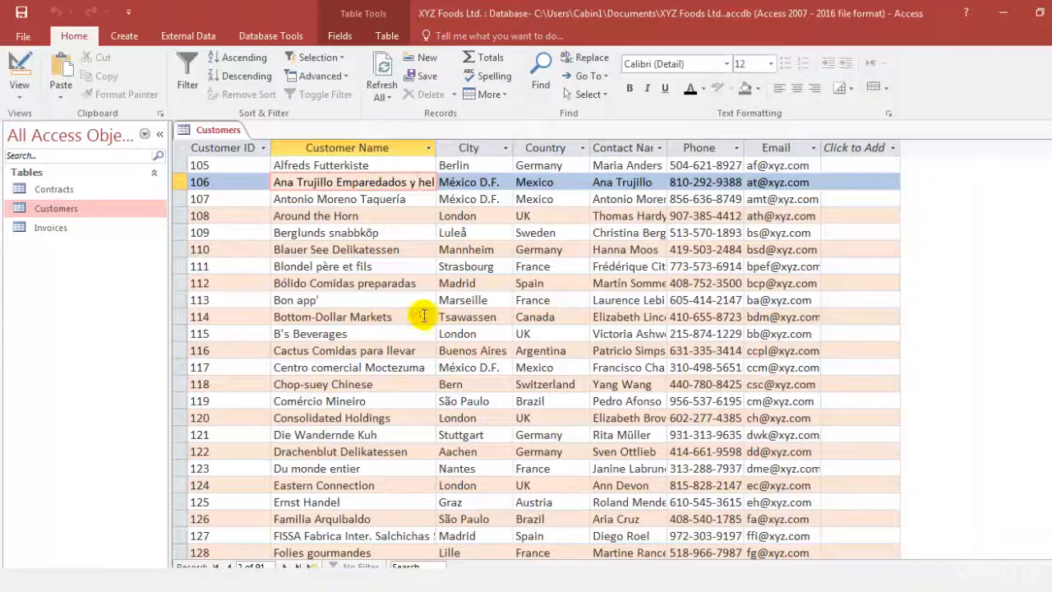
Select the whole City column and hide that field in the Customers table
left_click(480, 148)
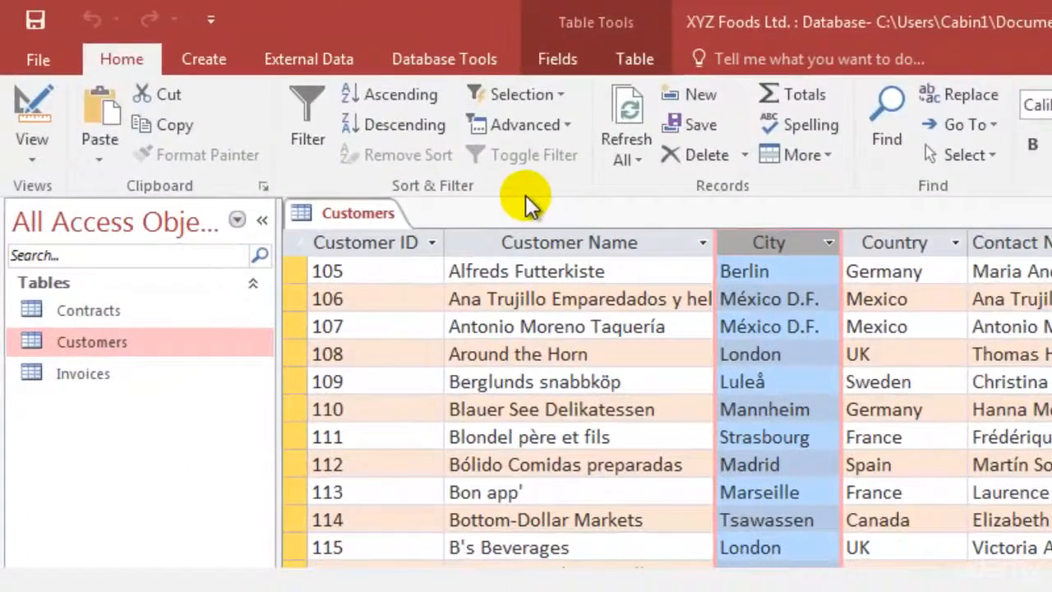
left_click(563, 61)
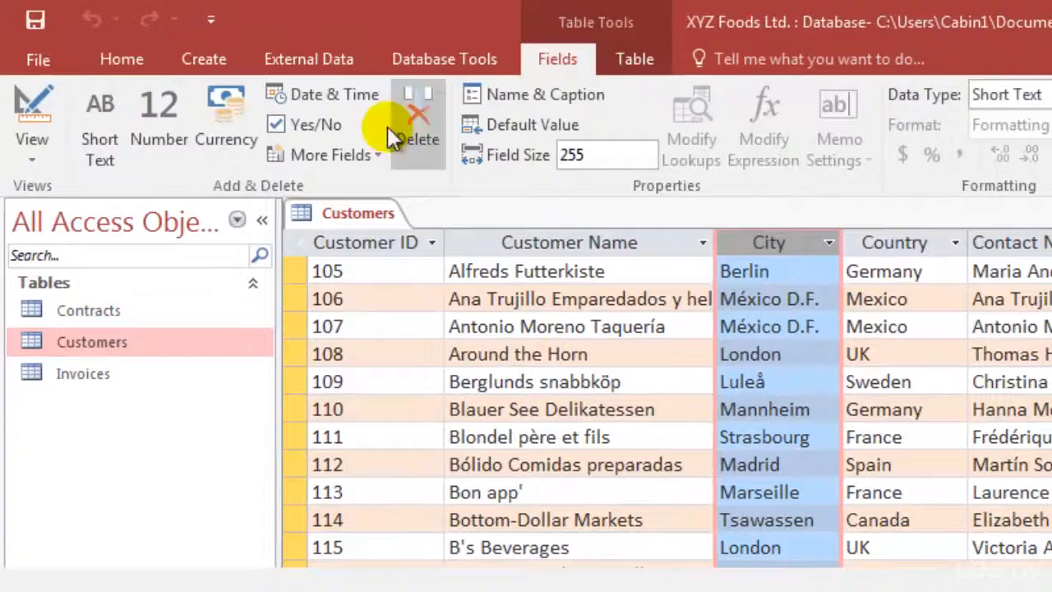
left_click(369, 153)
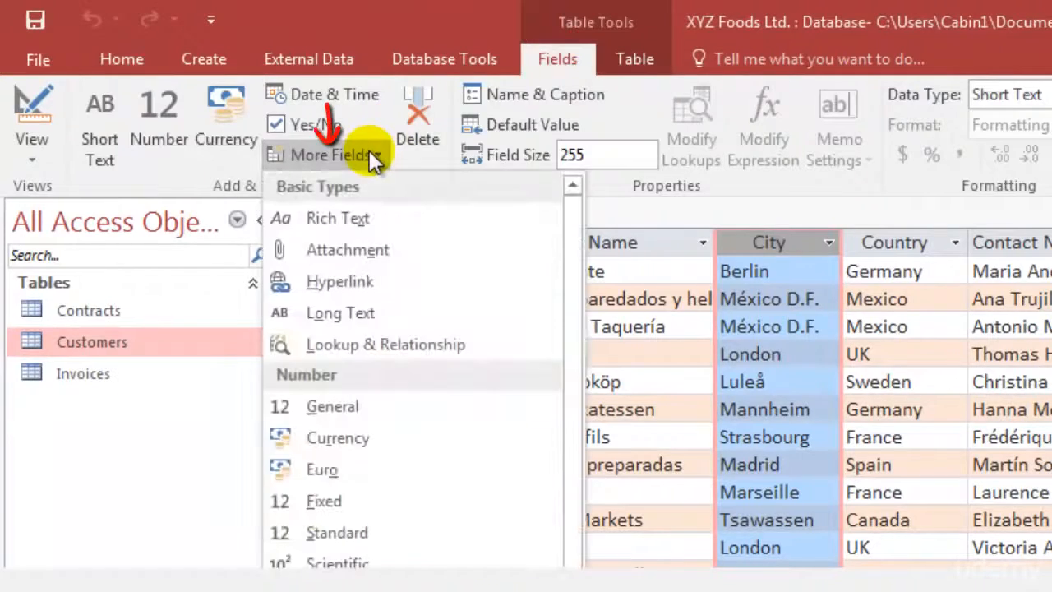
left_click(125, 63)
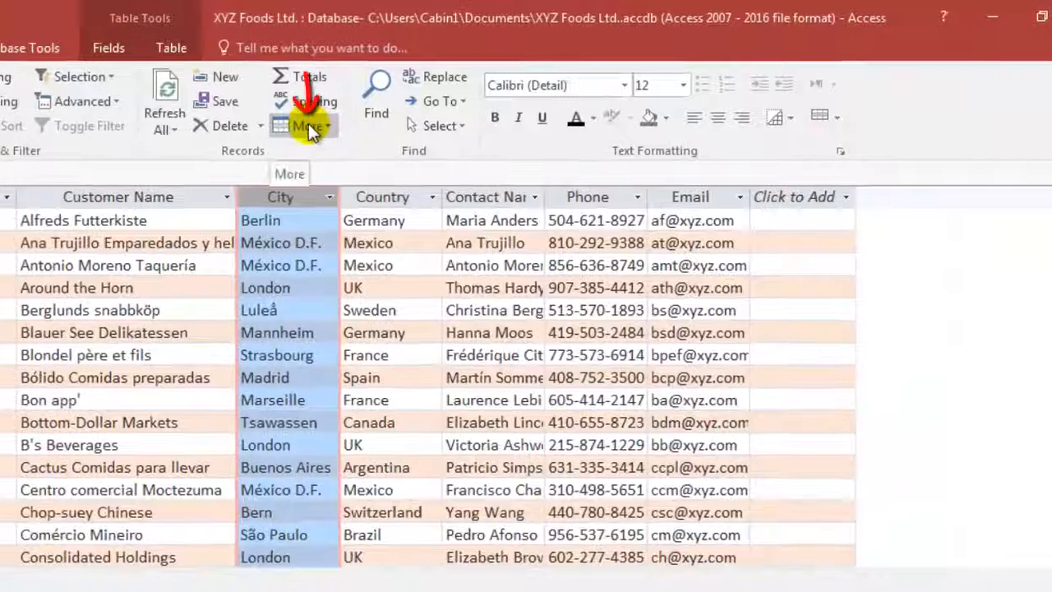
left_click(308, 125)
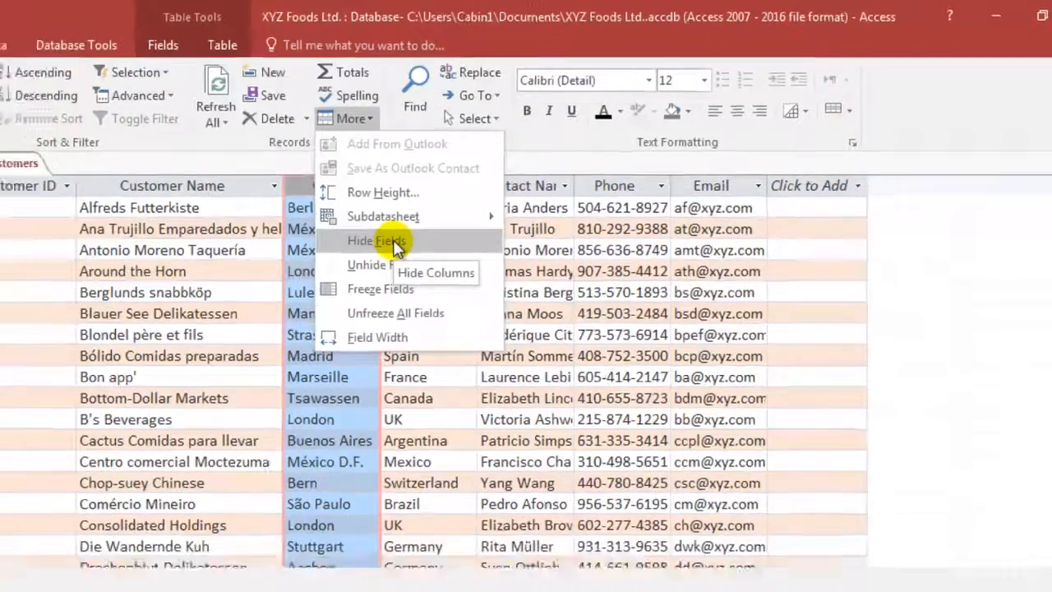
left_click(353, 255)
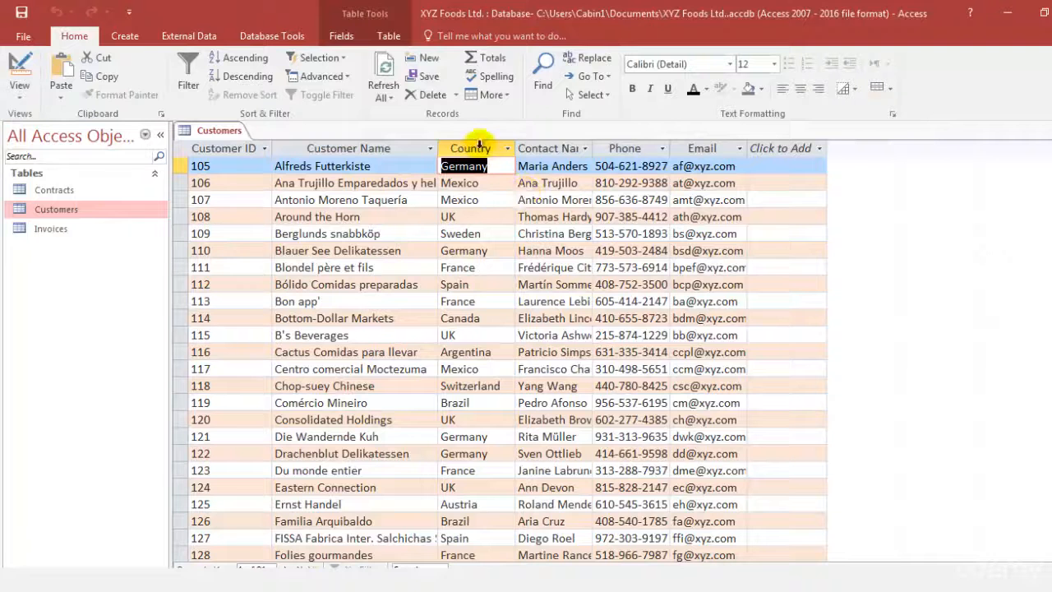
Unhide the City column so it is shown again between Customer Name and Country
left_click(479, 144)
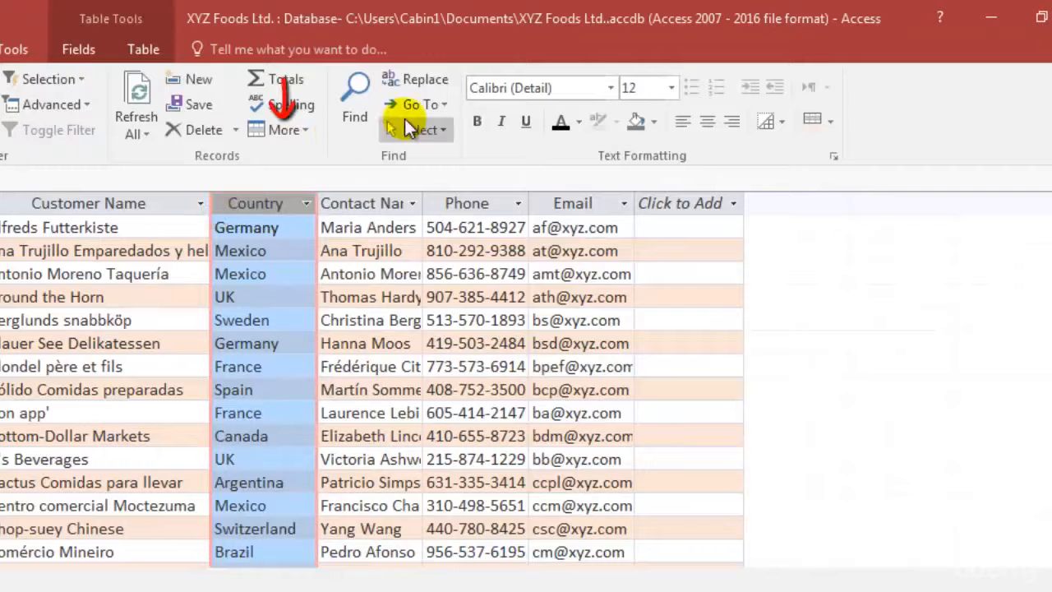
left_click(283, 129)
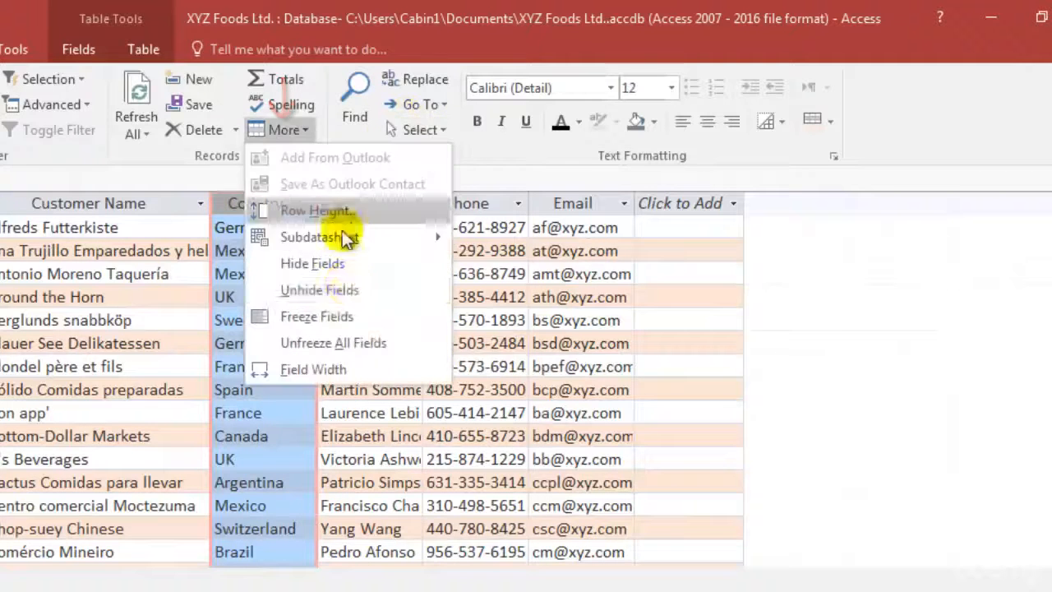
left_click(346, 282)
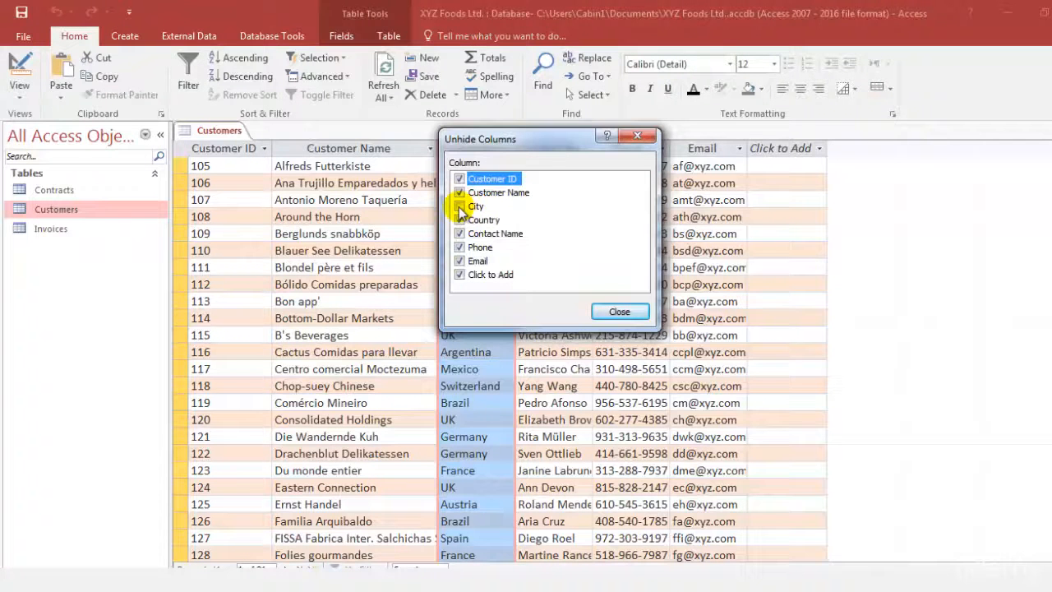
left_click(460, 206)
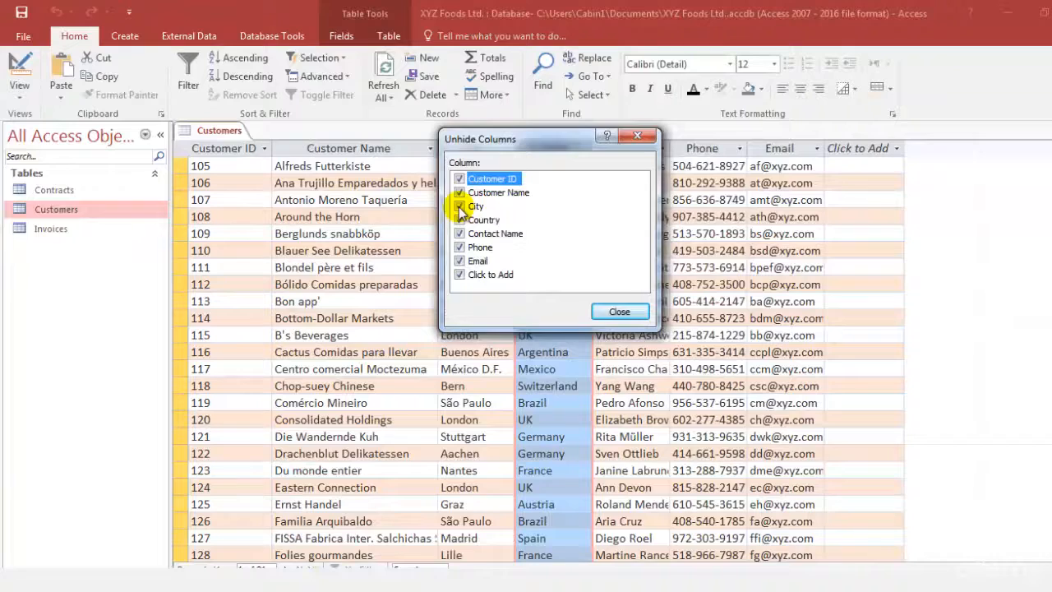
left_click(618, 310)
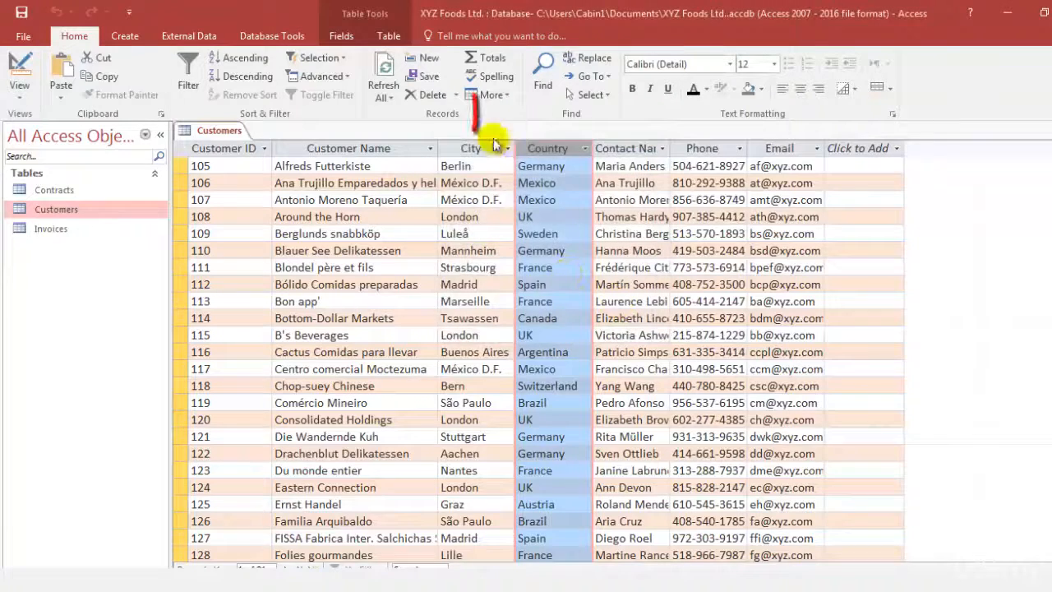
Open the Invoices table and add a Total row beneath its records
left_click(496, 156)
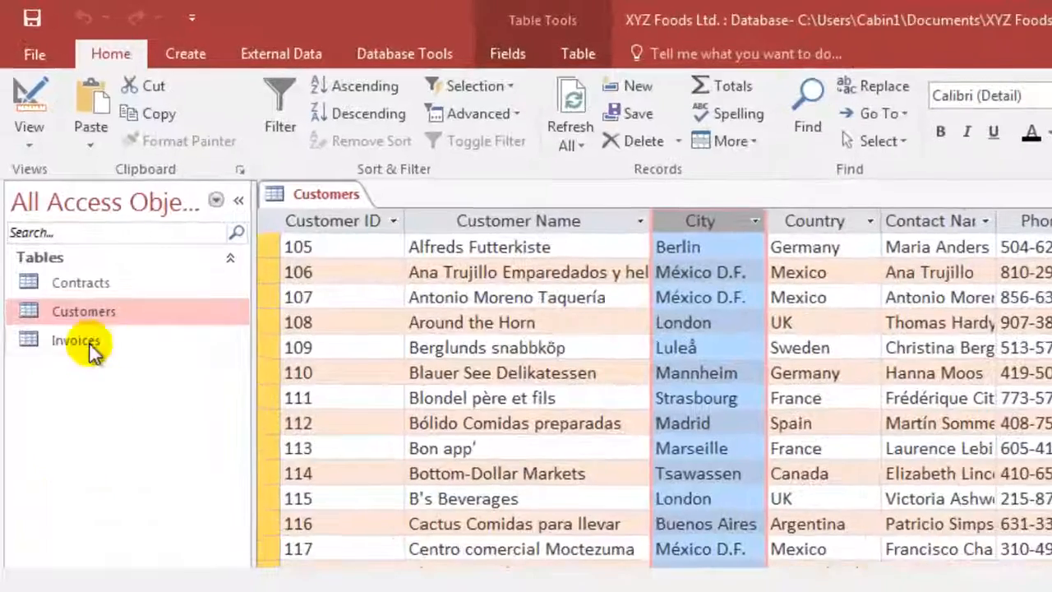
double_click(89, 343)
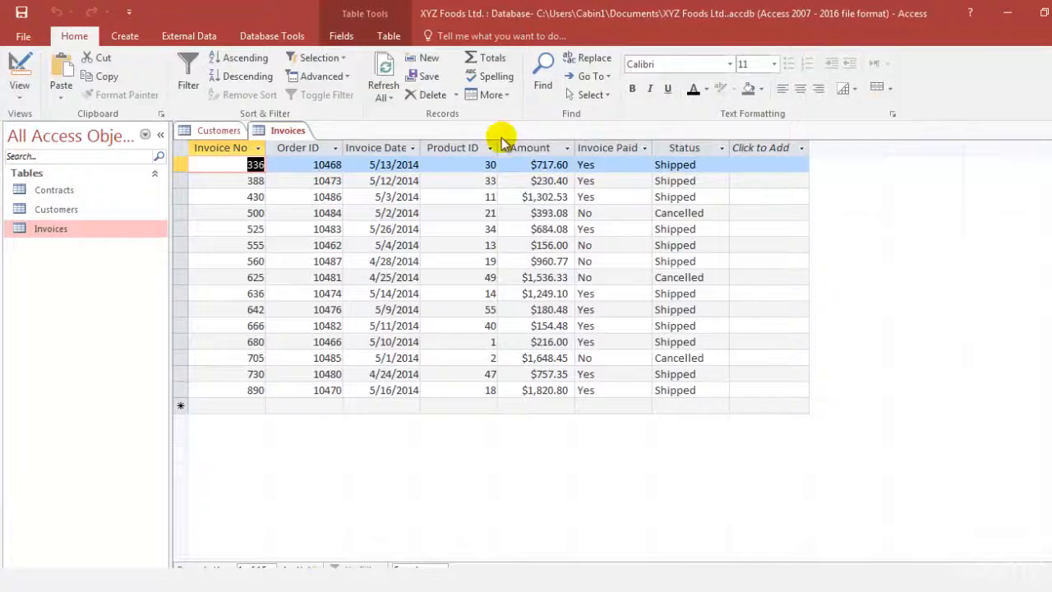
left_click(522, 404)
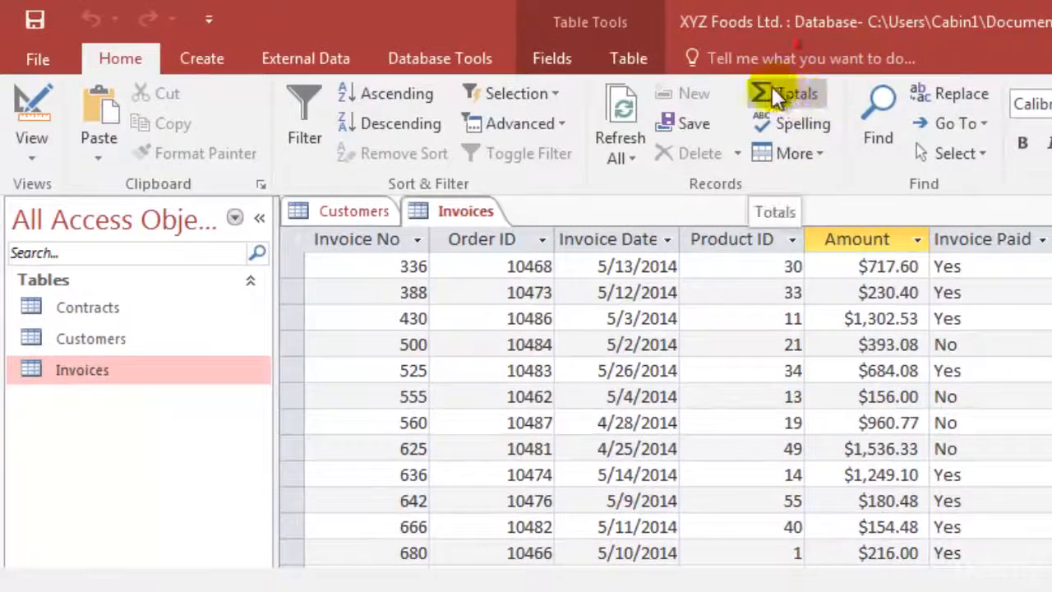
left_click(801, 92)
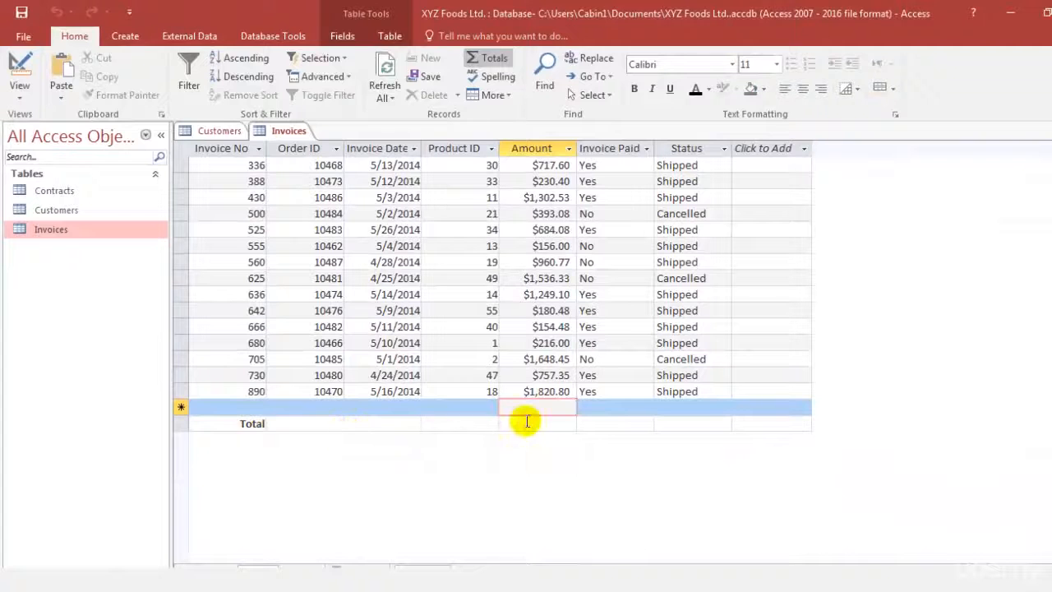
Set the Total row's function for the Amount column to Sum
left_click(526, 421)
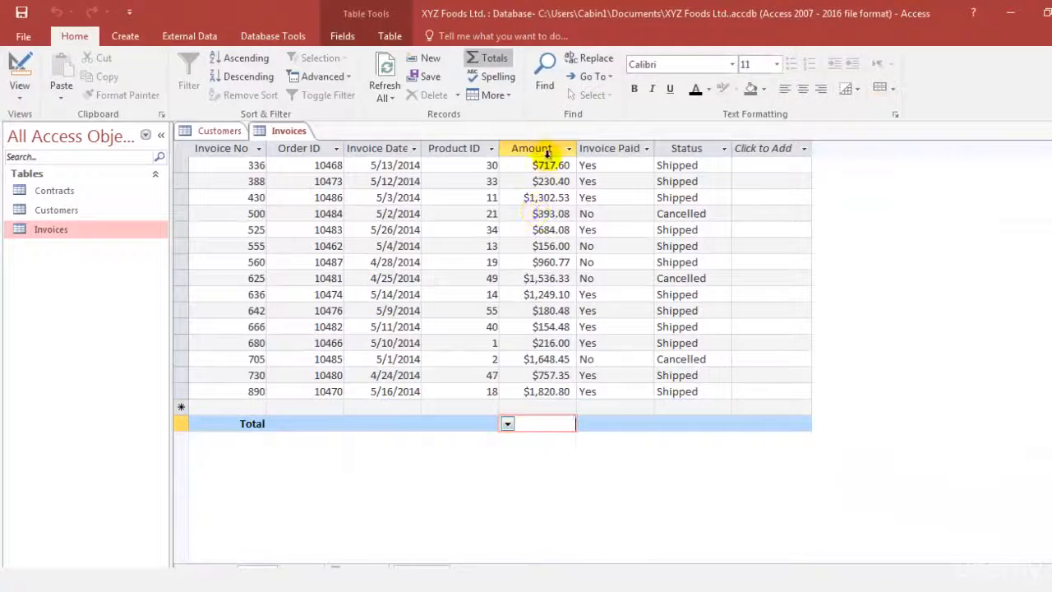
left_click(507, 425)
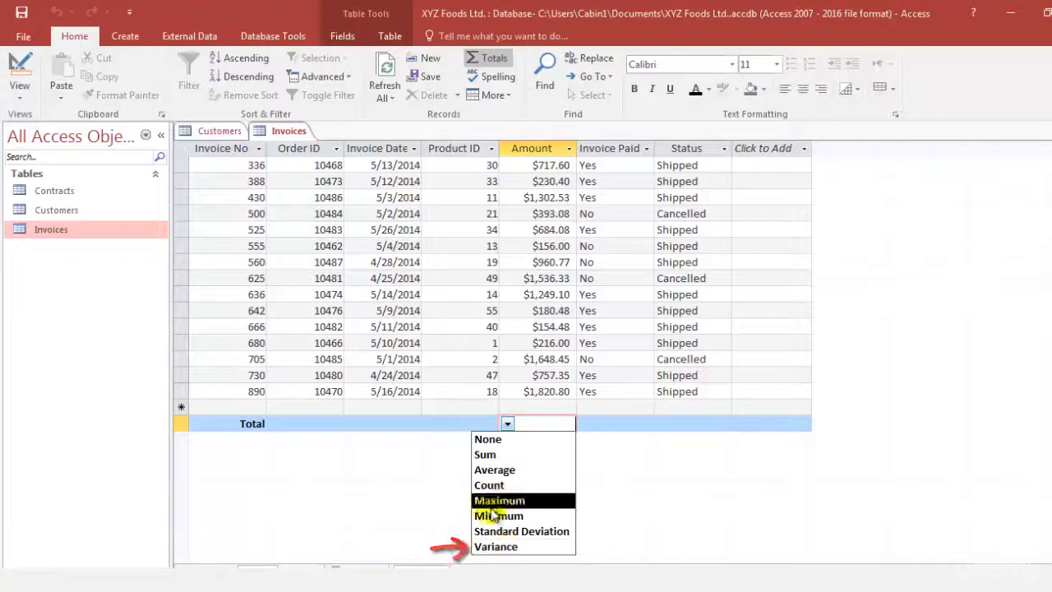
left_click(486, 456)
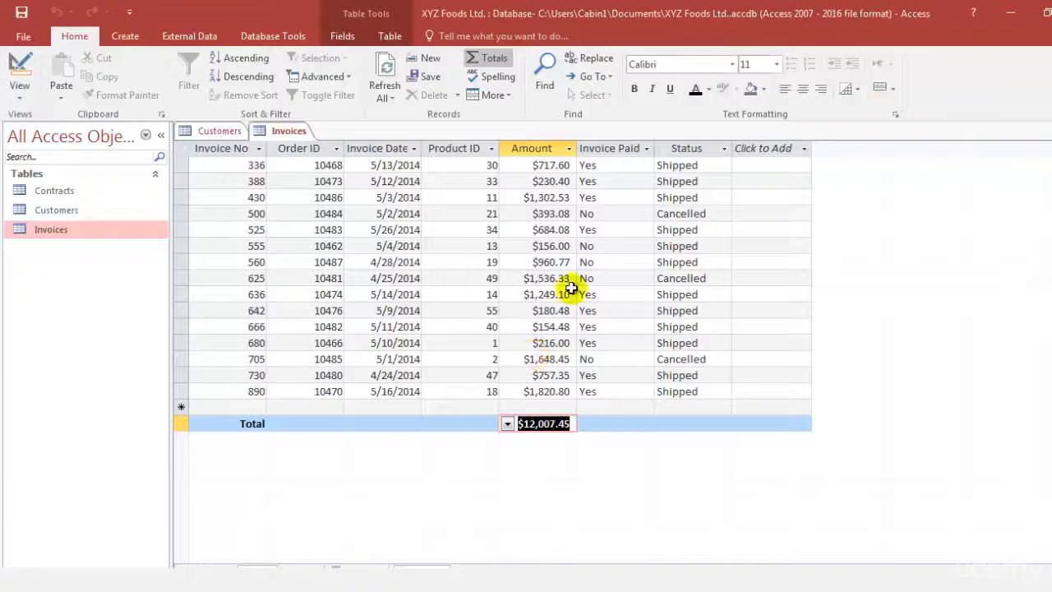
Clear the Amount of the invoice dated 4/28/2014 to recalculate the total, and undo the deletion
left_click_drag(531, 262, 574, 264)
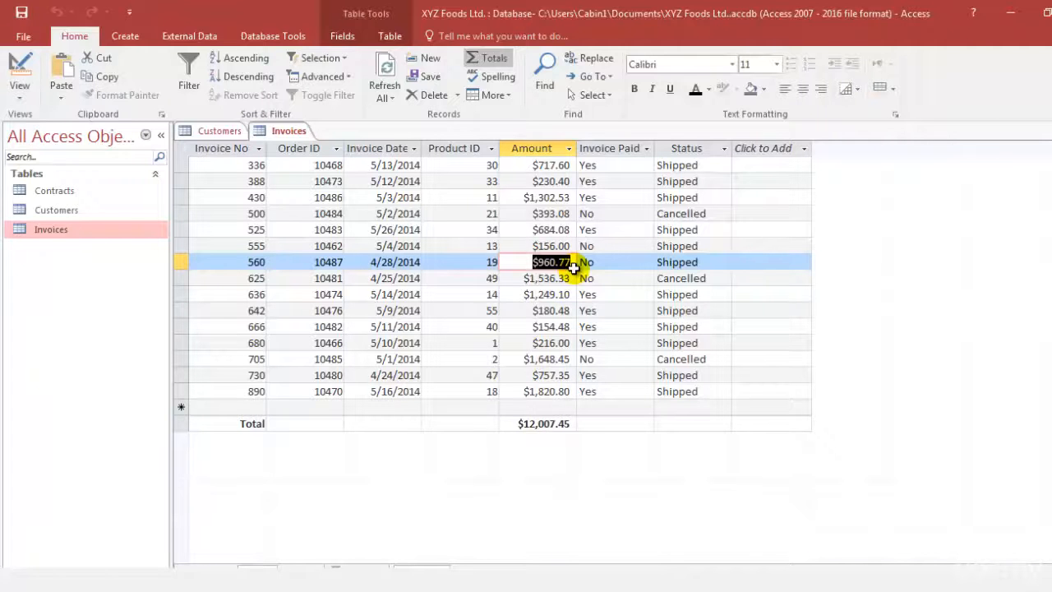
key("Delete")
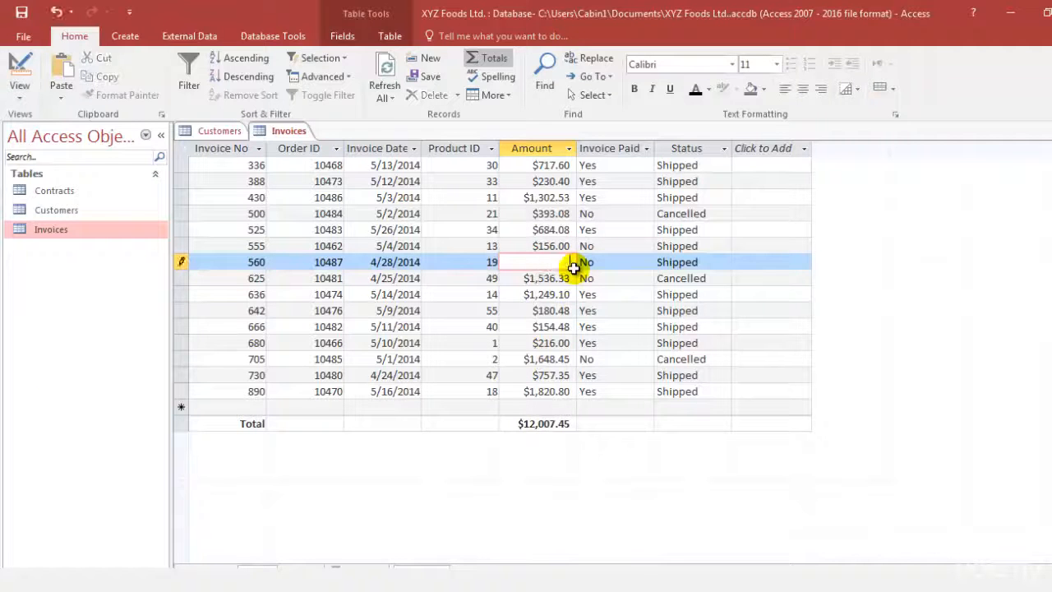
left_click(570, 423)
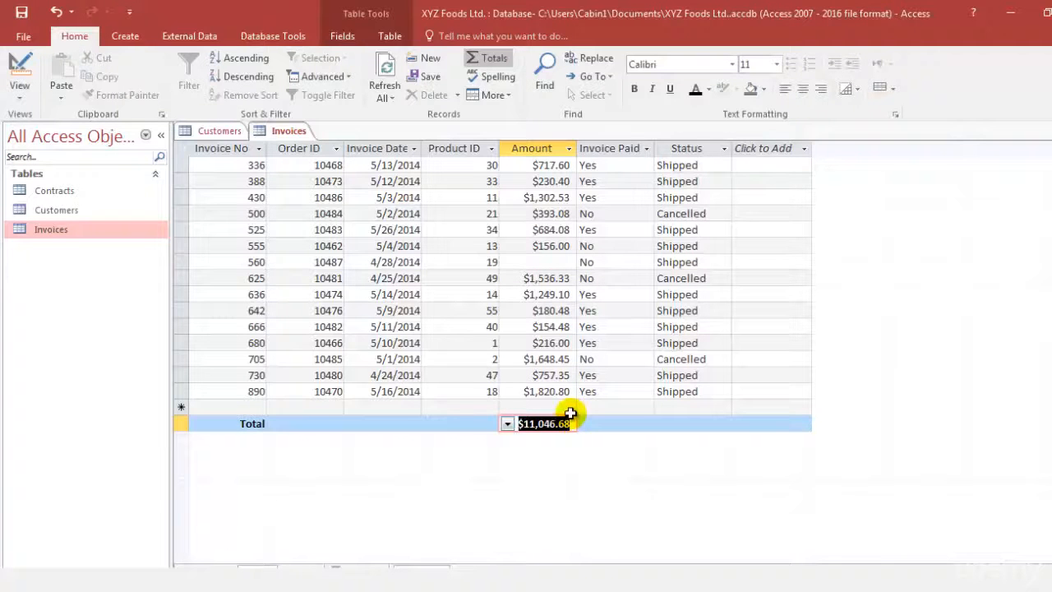
key("ctrl+z")
Examine which total functions are offered for the Invoice Paid column, leaving it without one
left_click(585, 423)
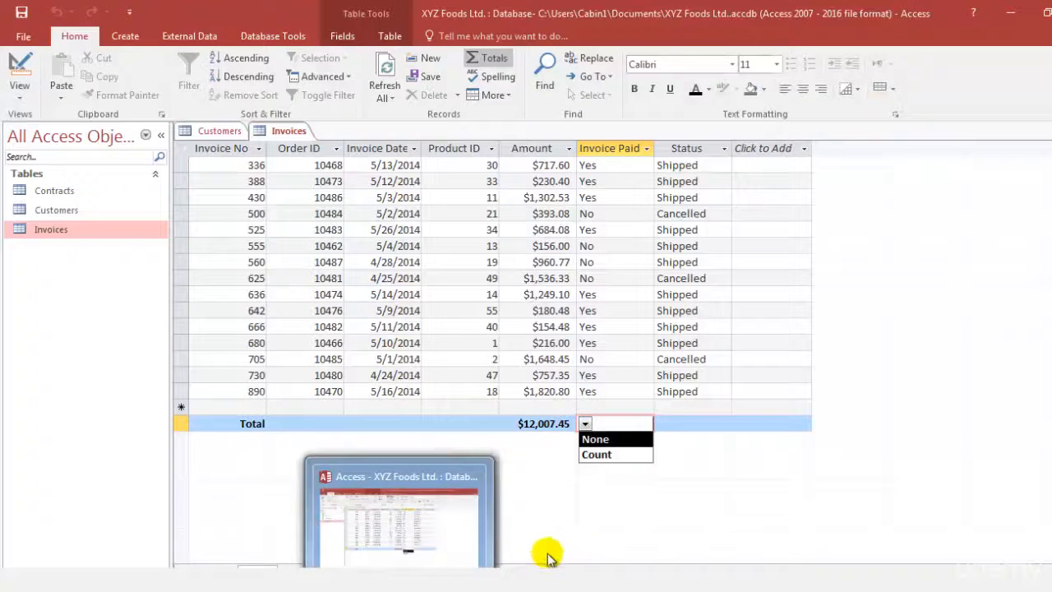
left_click(602, 527)
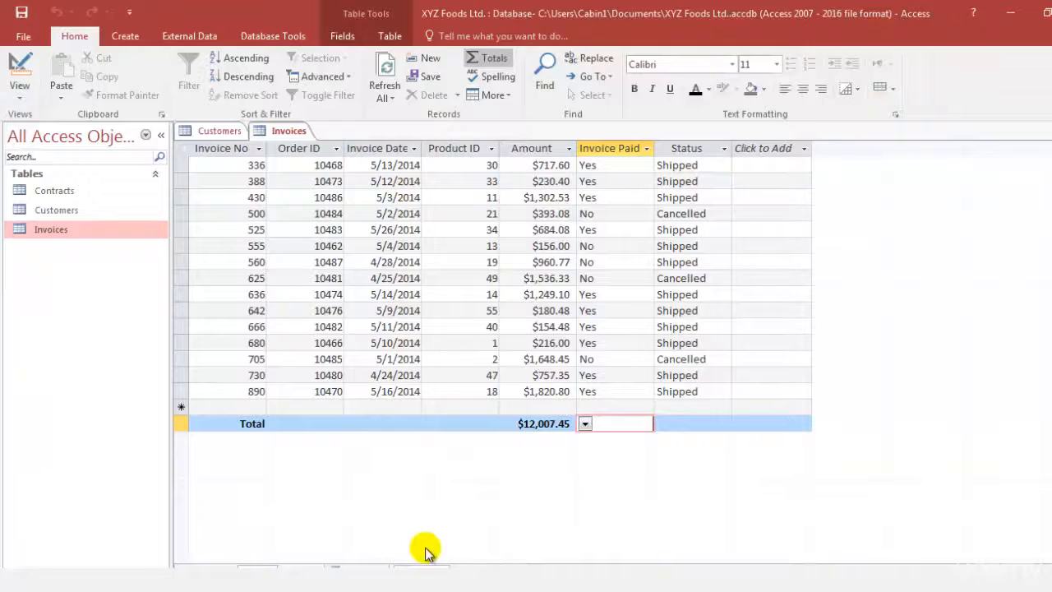
Return to the Customers table and search its records for "Seven"
double_click(64, 209)
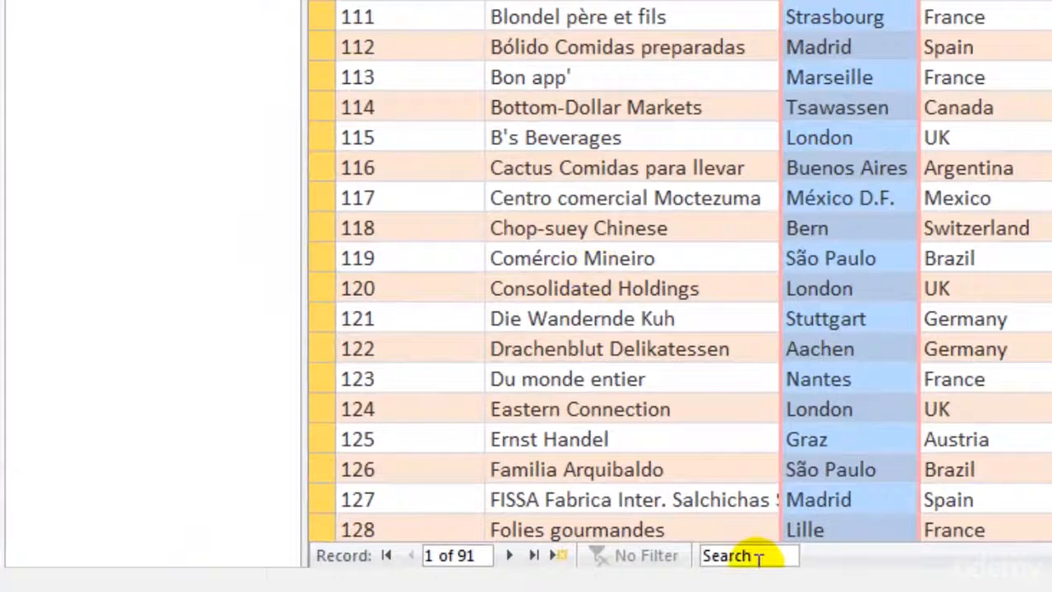
left_click(714, 559)
type("Seven")
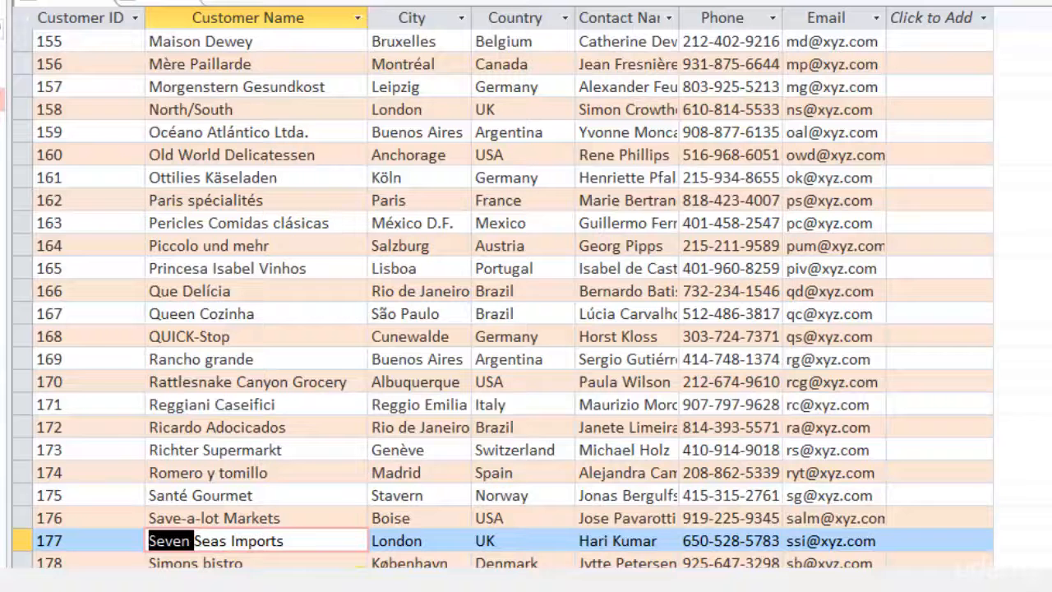
double_click(282, 564)
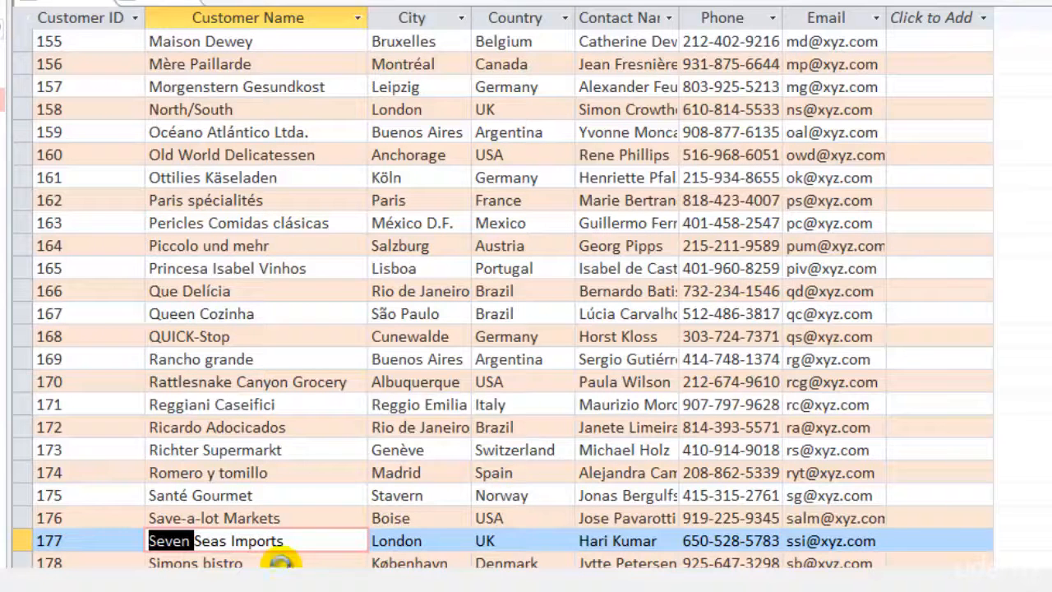
Search the customer records for a contact's name
type("ma")
key("Return")
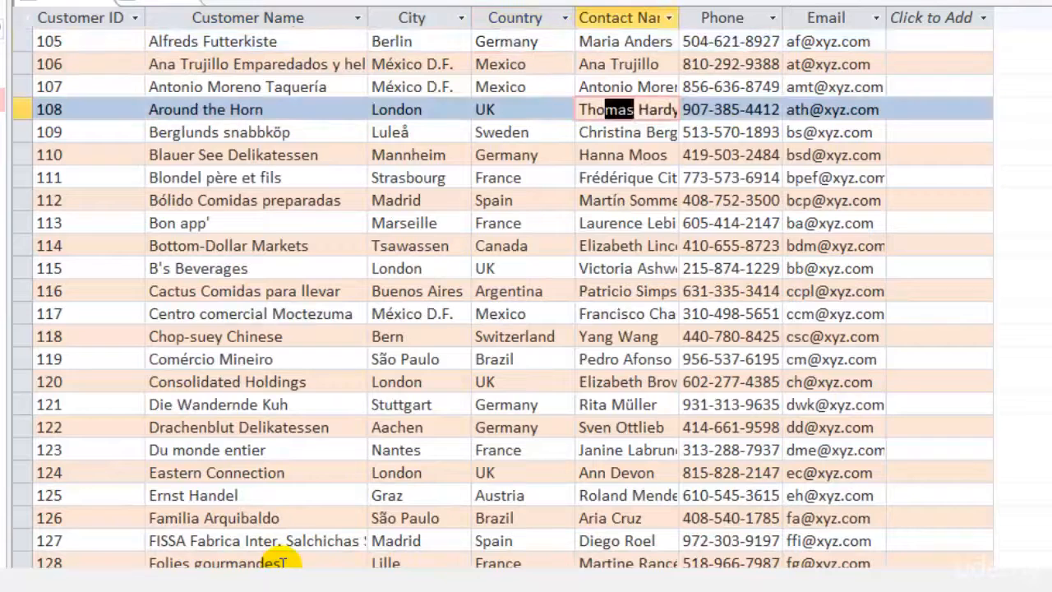
left_click(621, 291)
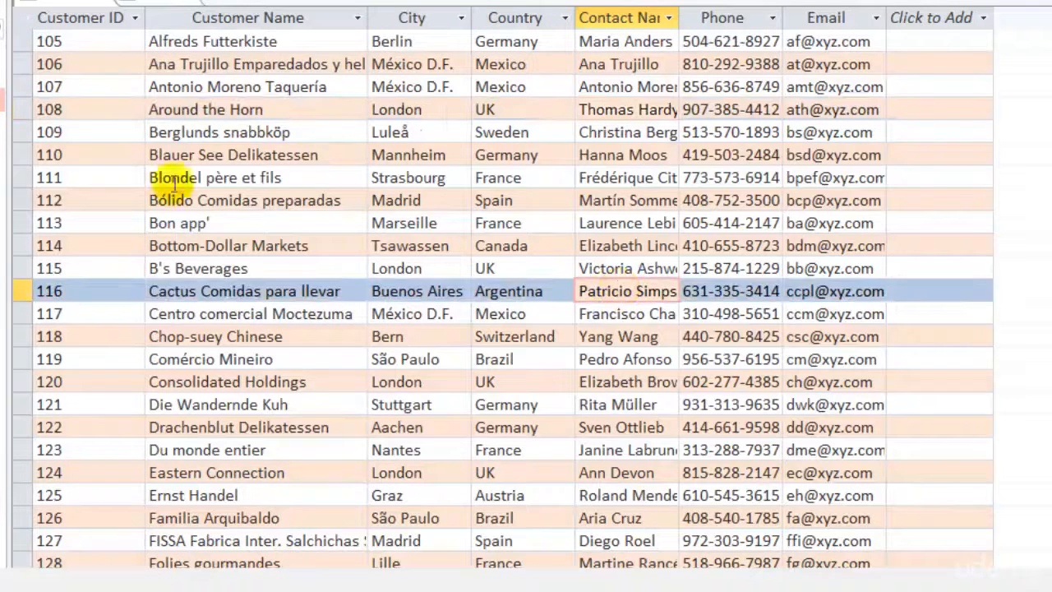
left_click(292, 19)
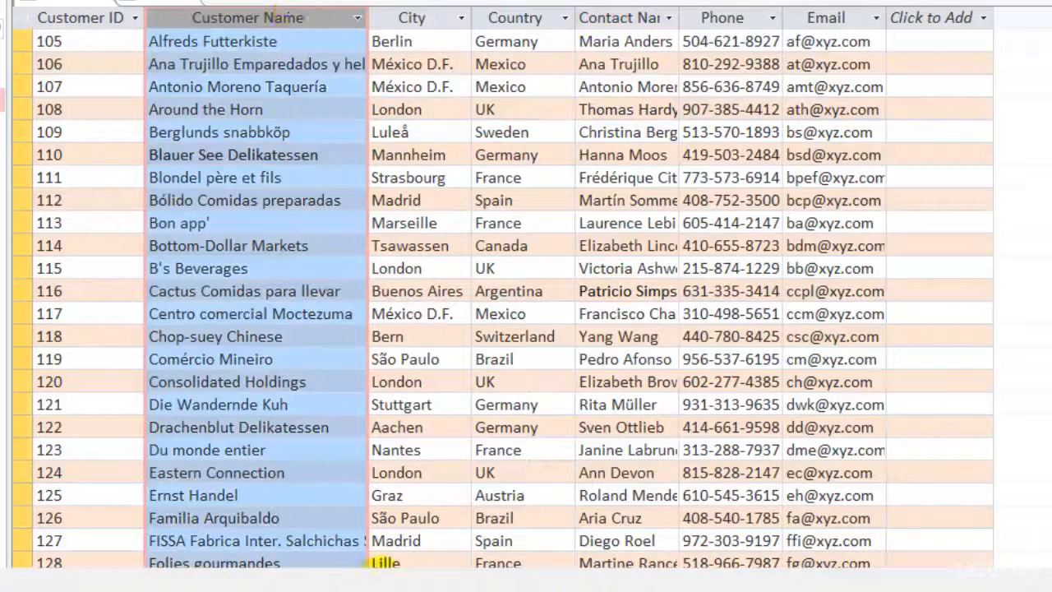
left_click(413, 516)
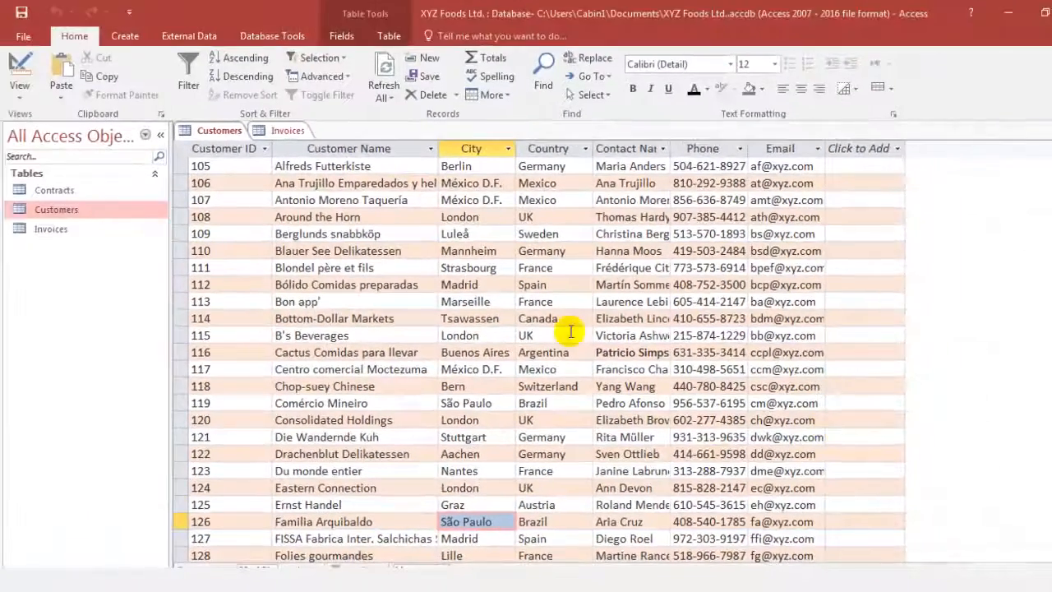
left_click(569, 320)
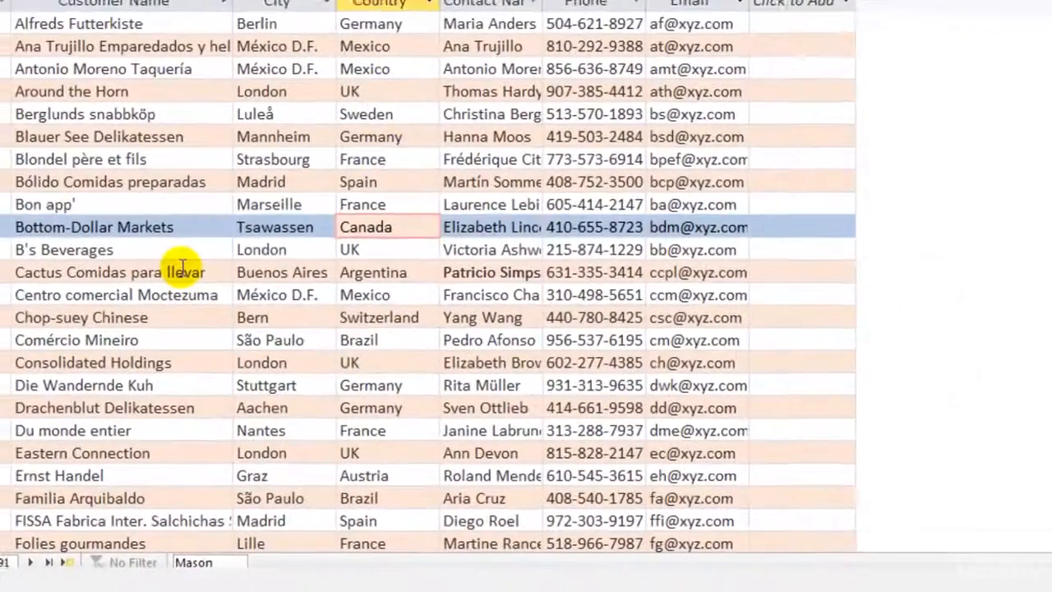
Replace the search text with another contact's first name and select the entire matching Alfreds Futterkiste record
left_click_drag(216, 562, 171, 562)
type("maria")
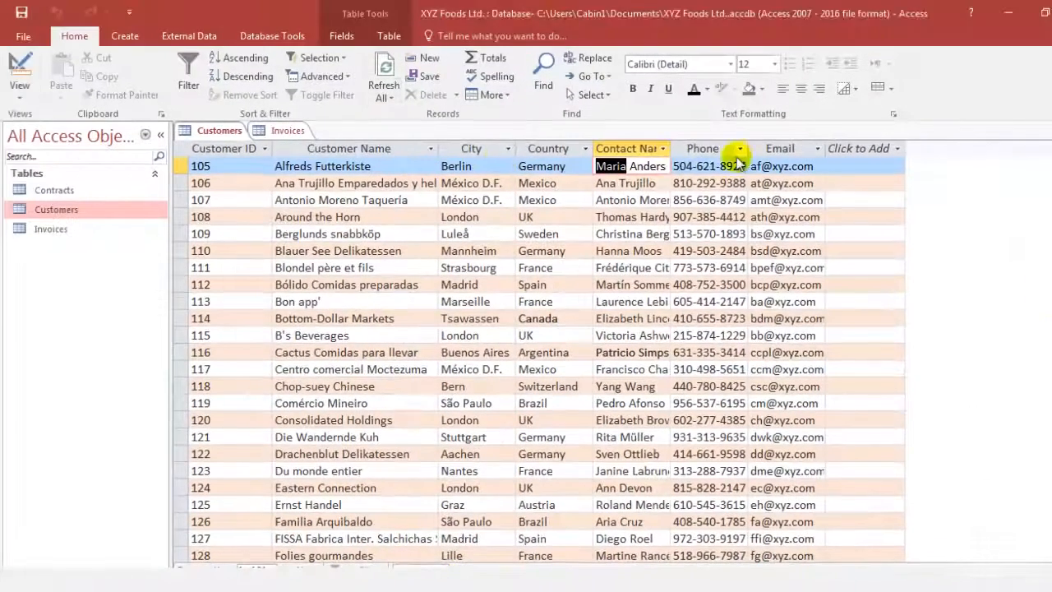
left_click(177, 166)
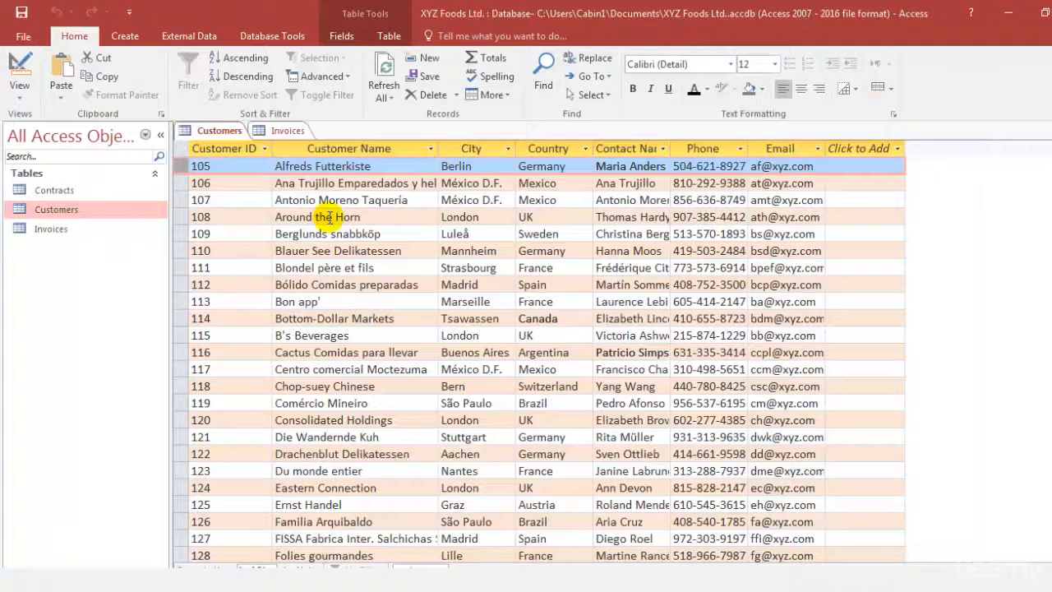
Examine the commands offered for the Alfreds Futterkiste record, such as Delete Record, without applying any
right_click(325, 167)
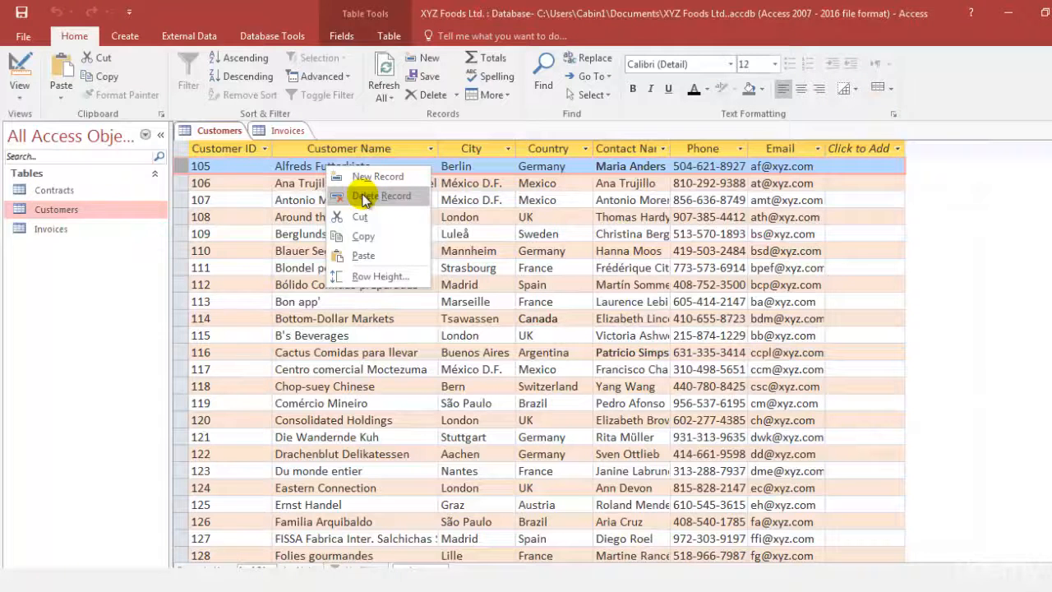
left_click(477, 188)
left_click(465, 182)
left_click(463, 167)
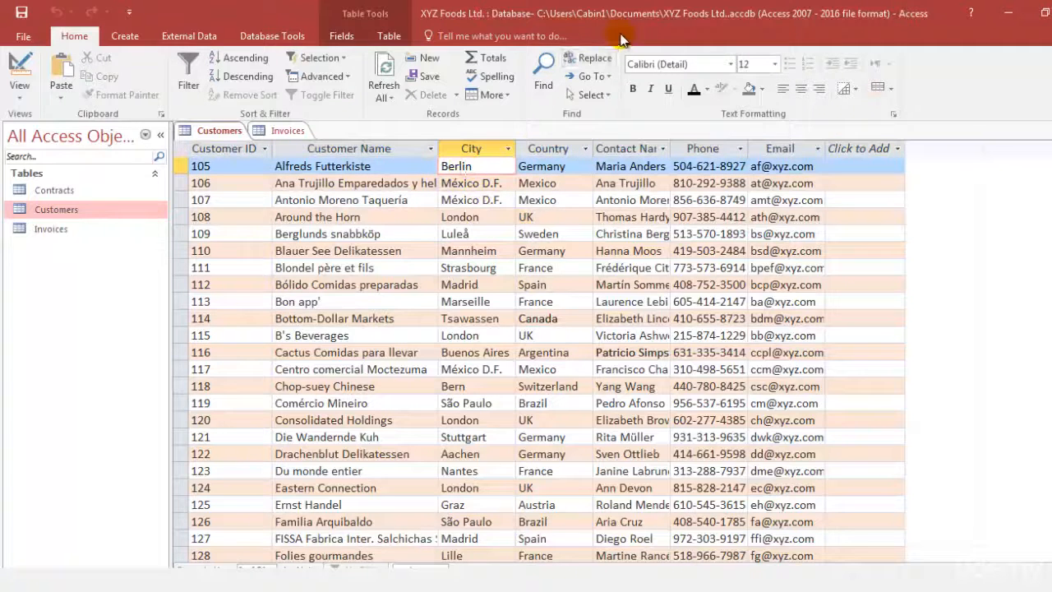
Find "Cactus" in any part of a field across the current Customers table with the Find command
left_click(543, 92)
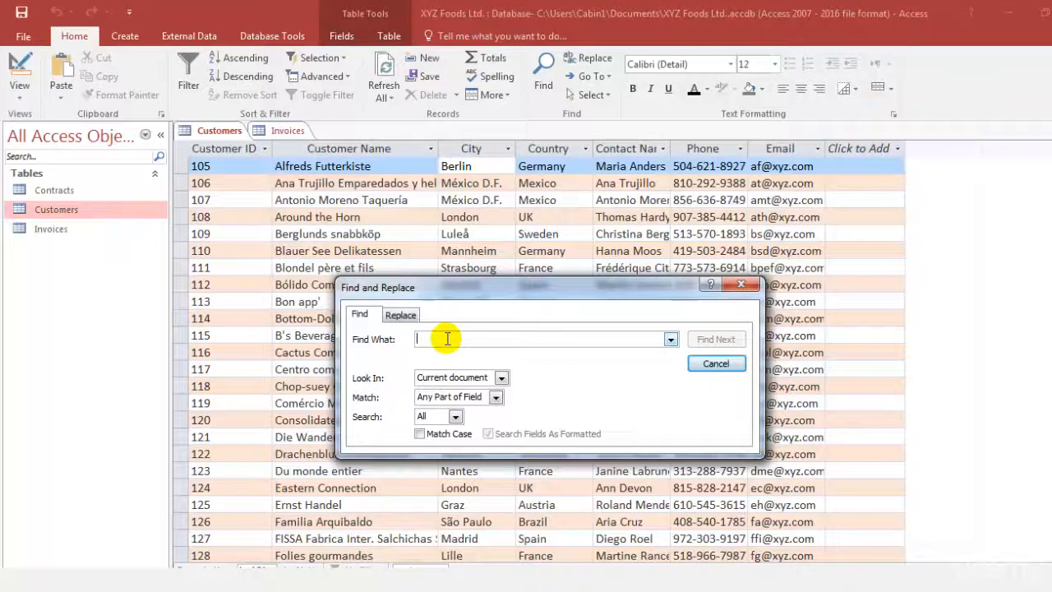
type("Cactus")
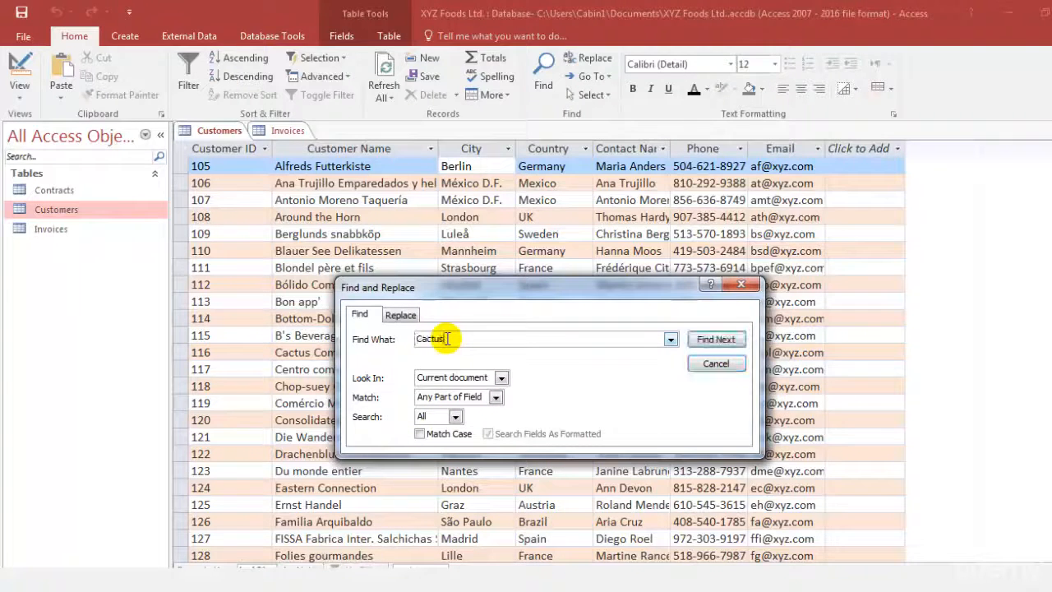
left_click(713, 338)
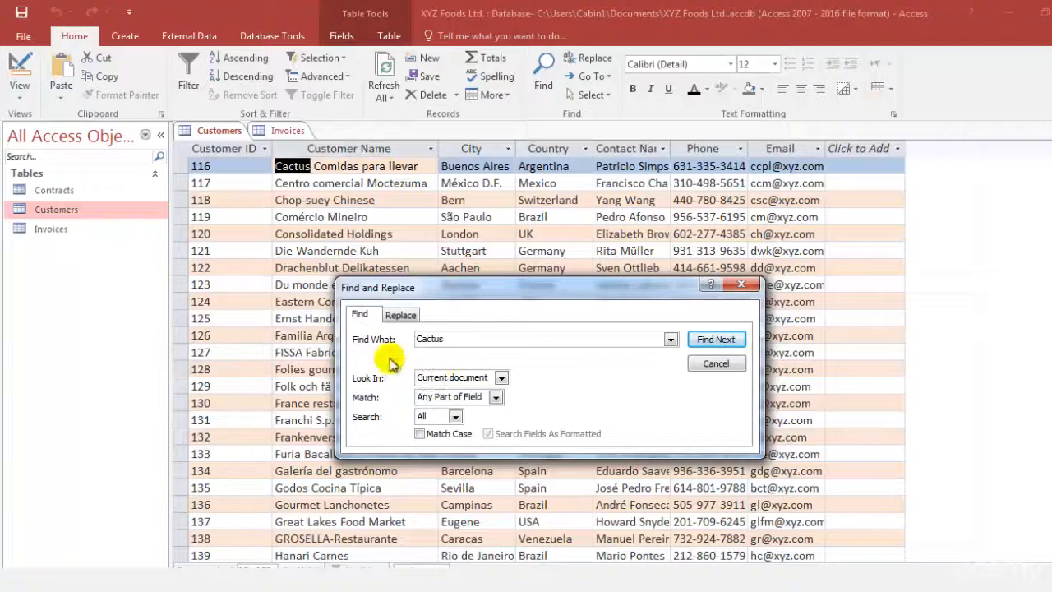
Examine the replacement options for "Cactus" and leave Find and Replace without replacing anything
left_click(398, 316)
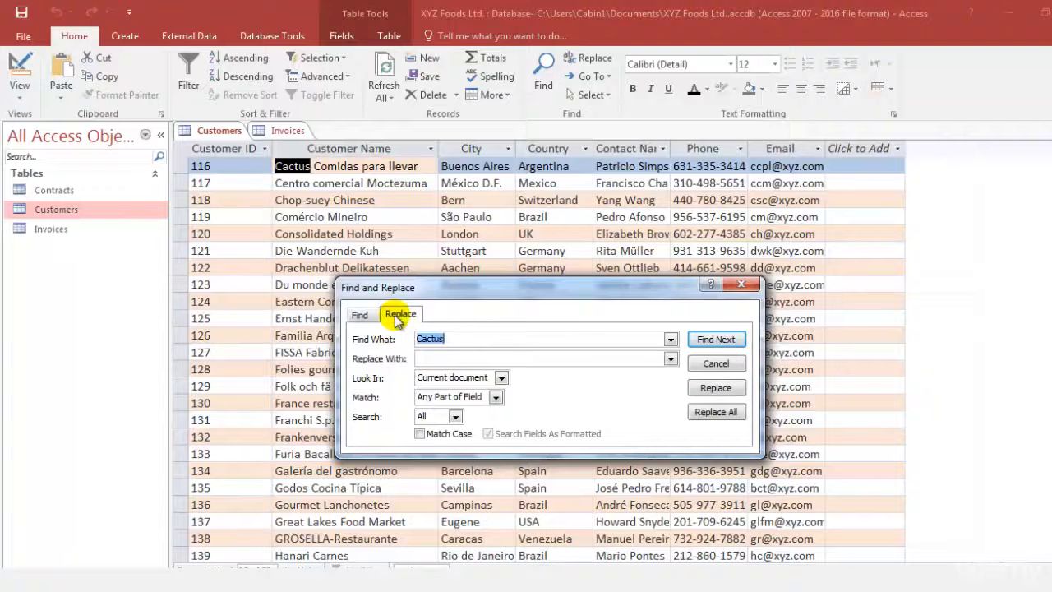
left_click(466, 361)
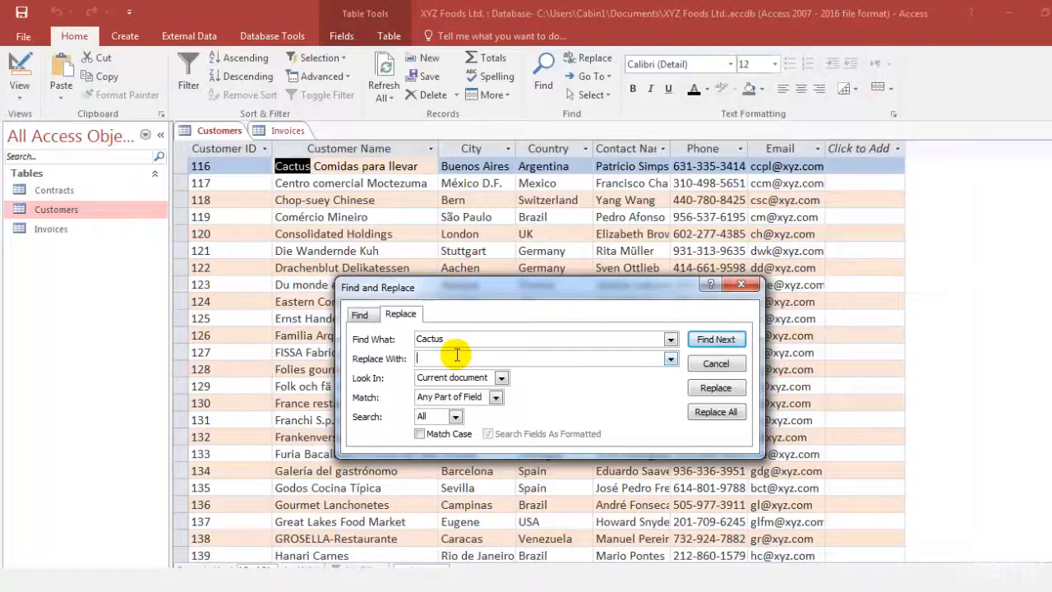
left_click(741, 284)
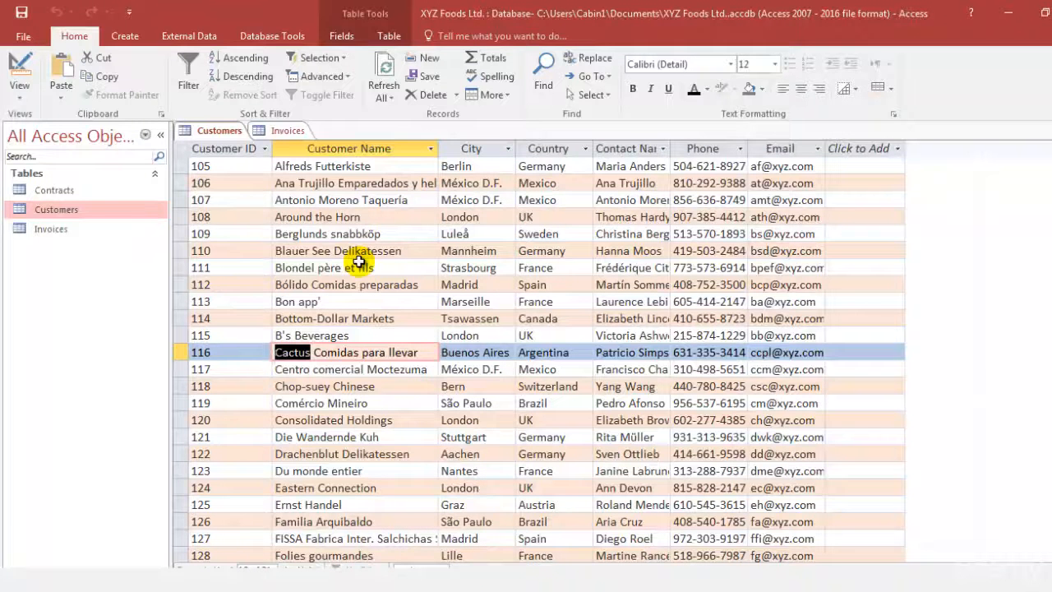
Filter the Country column of the Customers table to show only Brazil
left_click(588, 149)
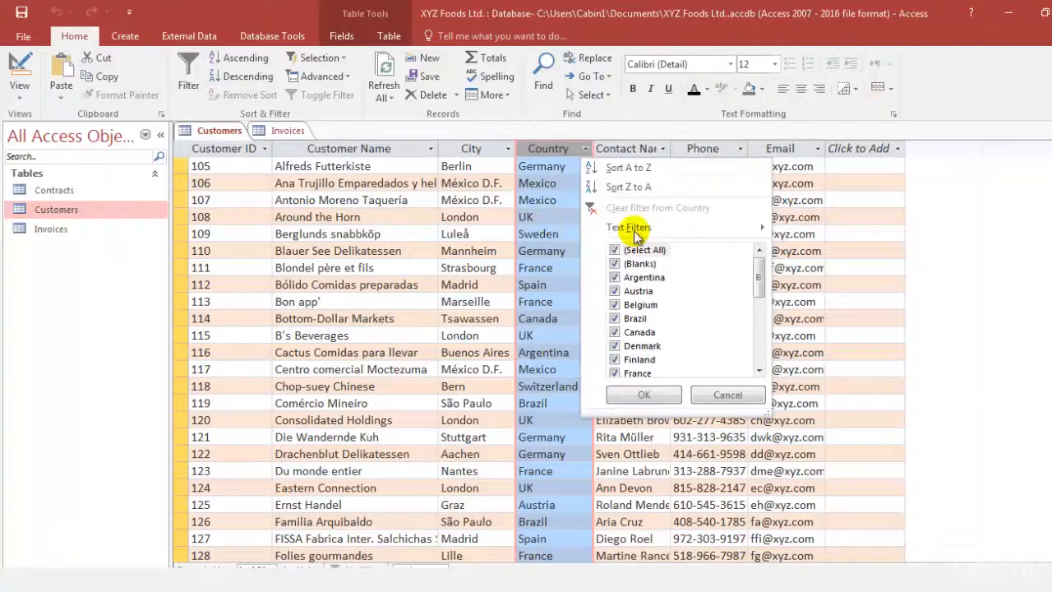
left_click(614, 251)
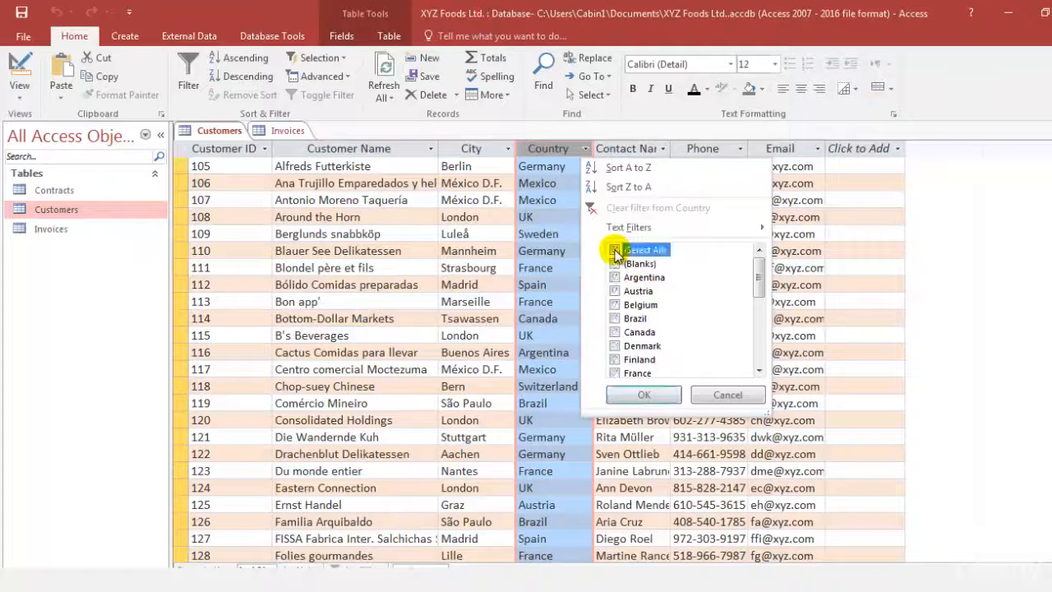
left_click(614, 318)
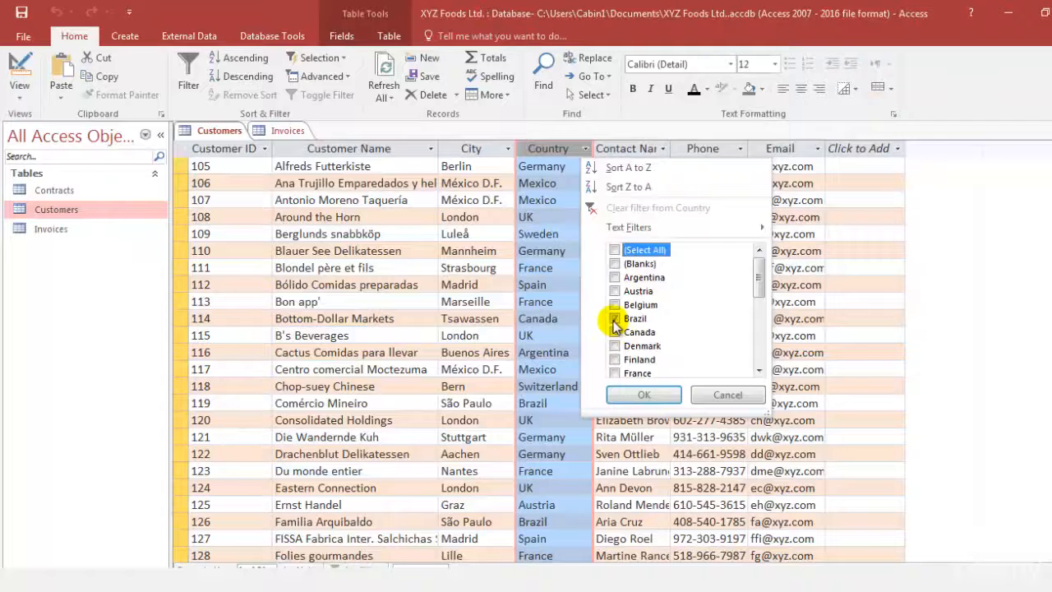
left_click(653, 395)
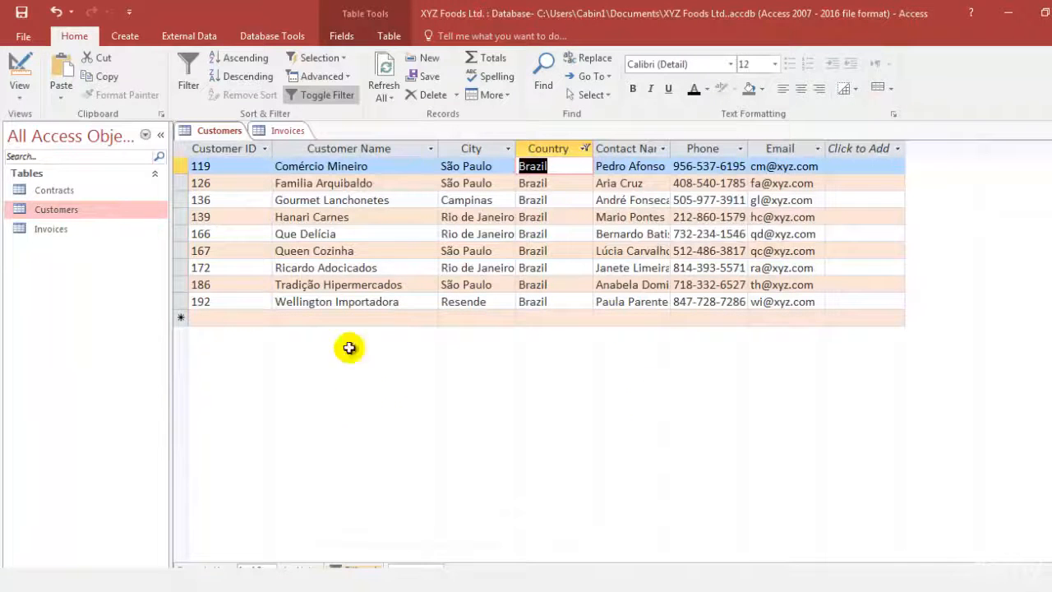
Remove the Brazil filter by selecting all Country values again
left_click(584, 148)
left_click(613, 250)
left_click(644, 395)
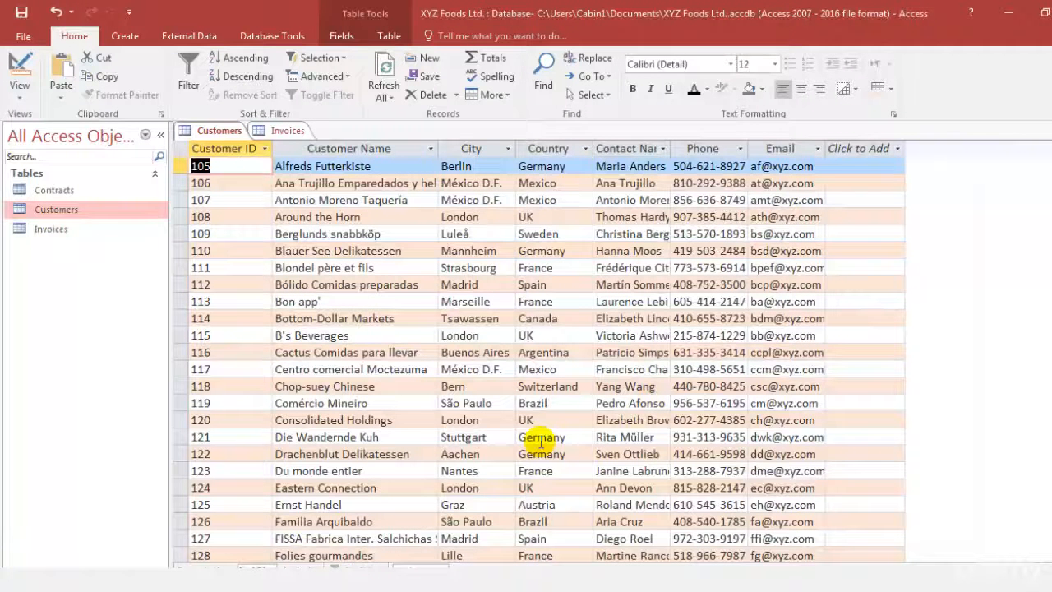
Sort the Customers table by Customer Name in descending order, and switch the sort to ascending
left_click(353, 150)
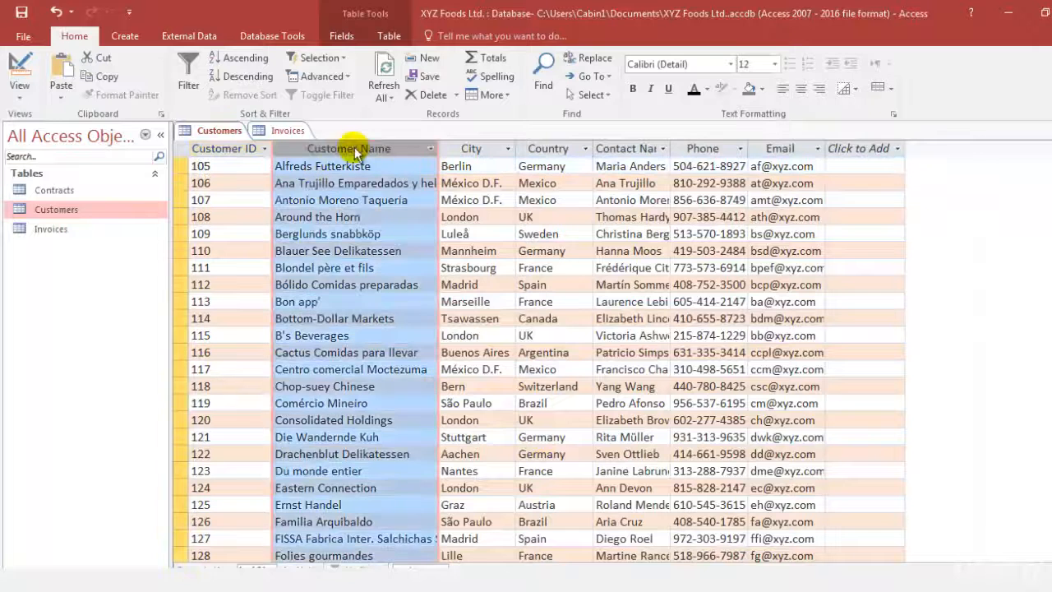
left_click(246, 80)
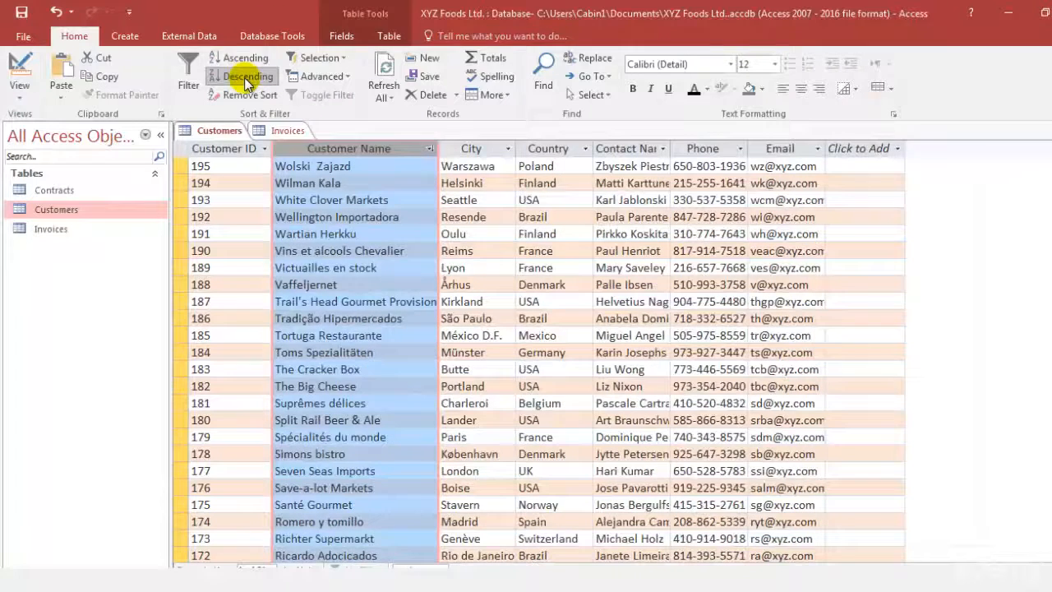
left_click(243, 59)
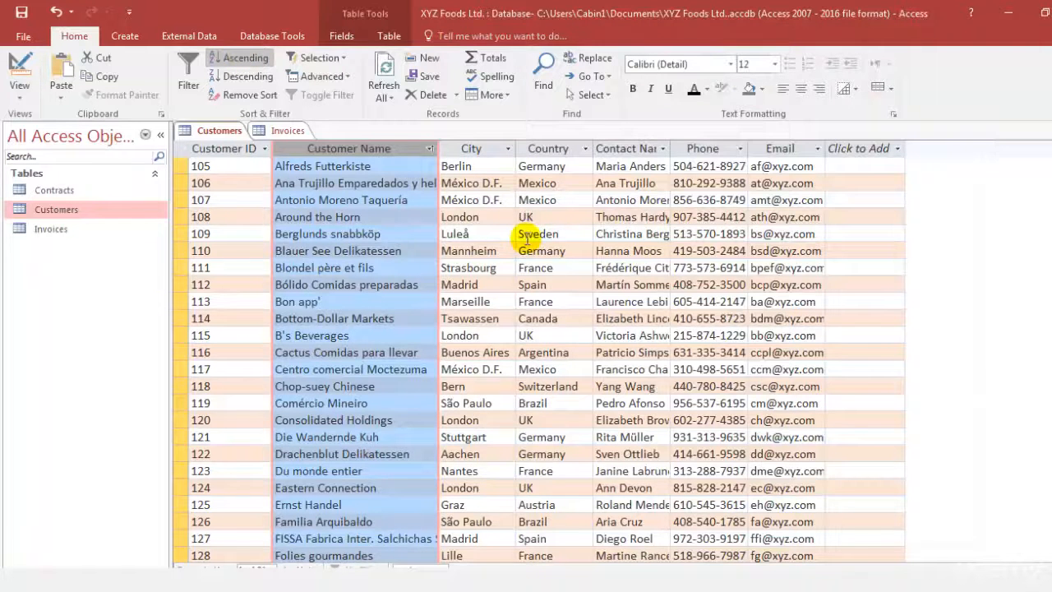
Filter the Country column by selection to records that equal "Germany"
left_click(546, 149)
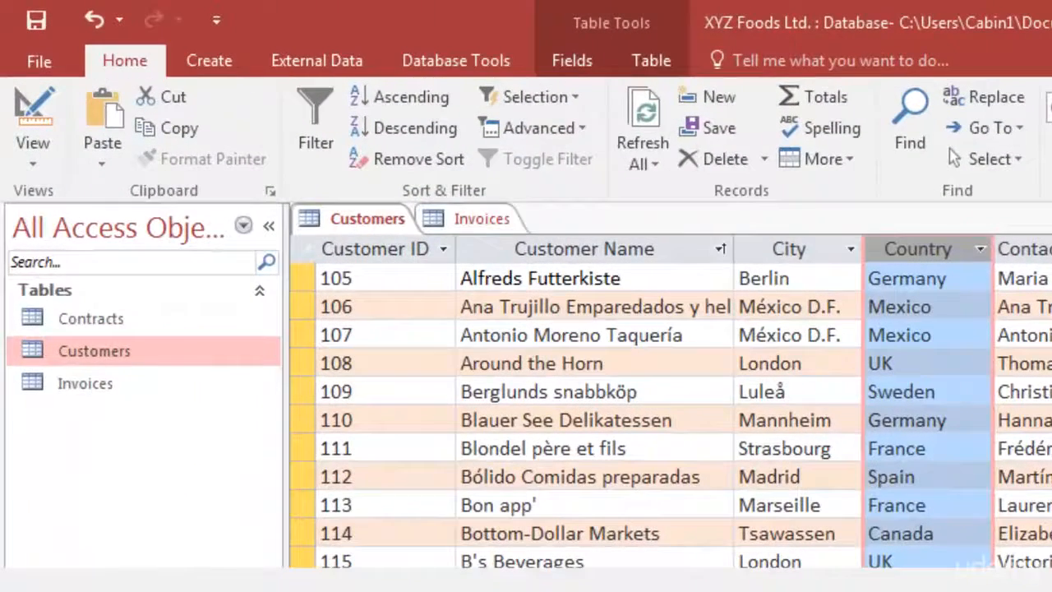
left_click(573, 96)
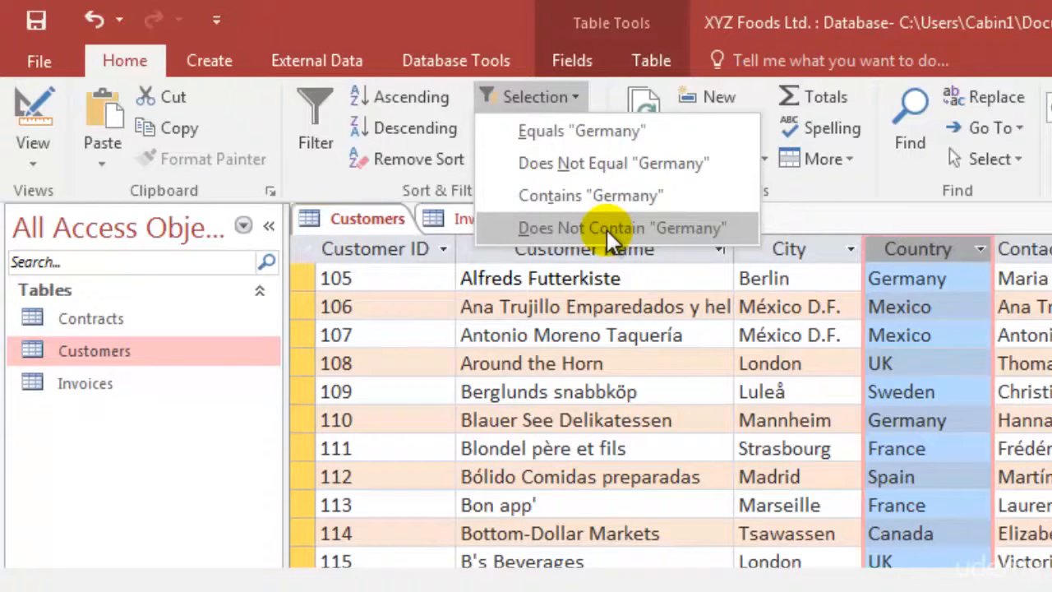
left_click(607, 132)
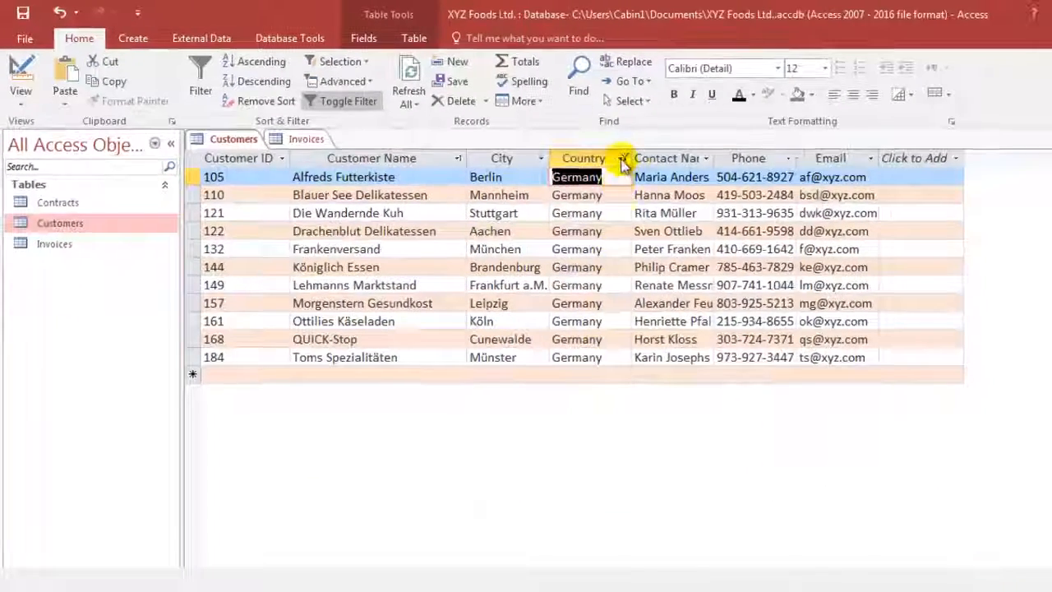
Remove the Germany filter by selecting all values in the Country column's filter list
left_click(622, 158)
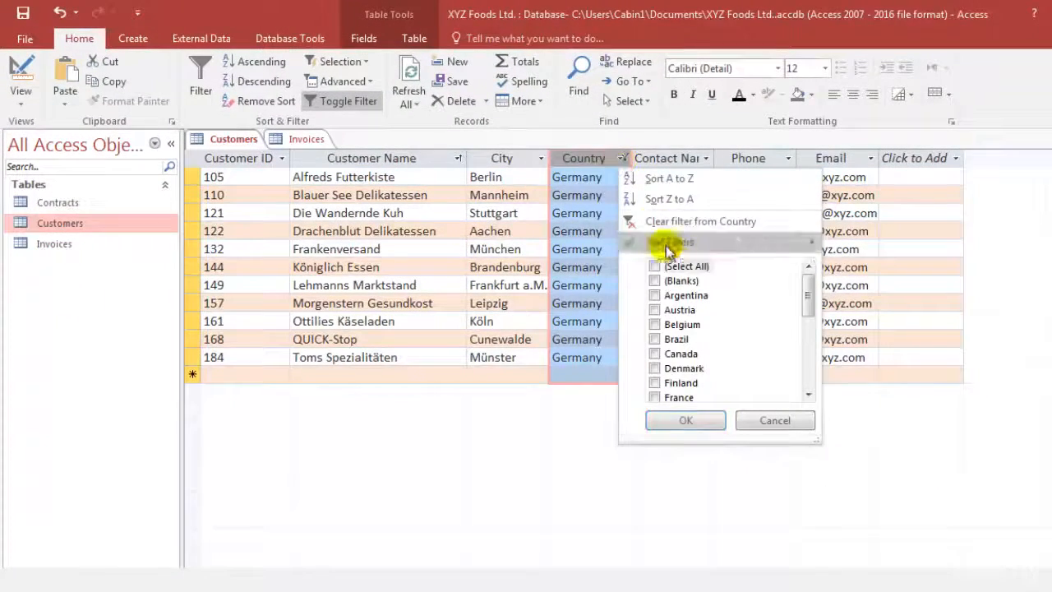
left_click(676, 266)
left_click(690, 422)
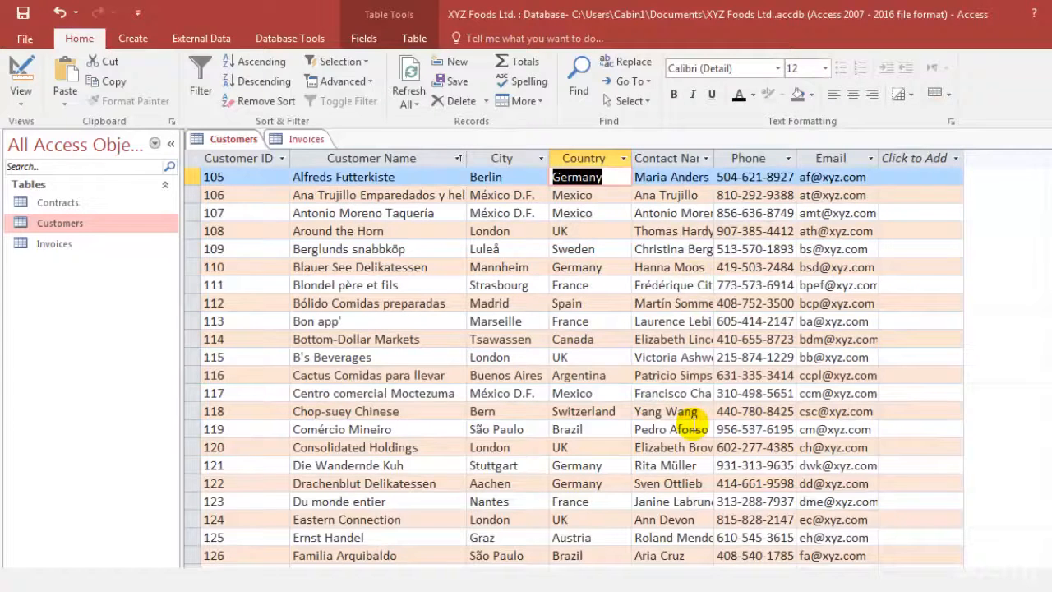
Reapply the selection filter Equals "Germany" to the Country column and toggle the filter off
left_click(339, 61)
left_click(357, 85)
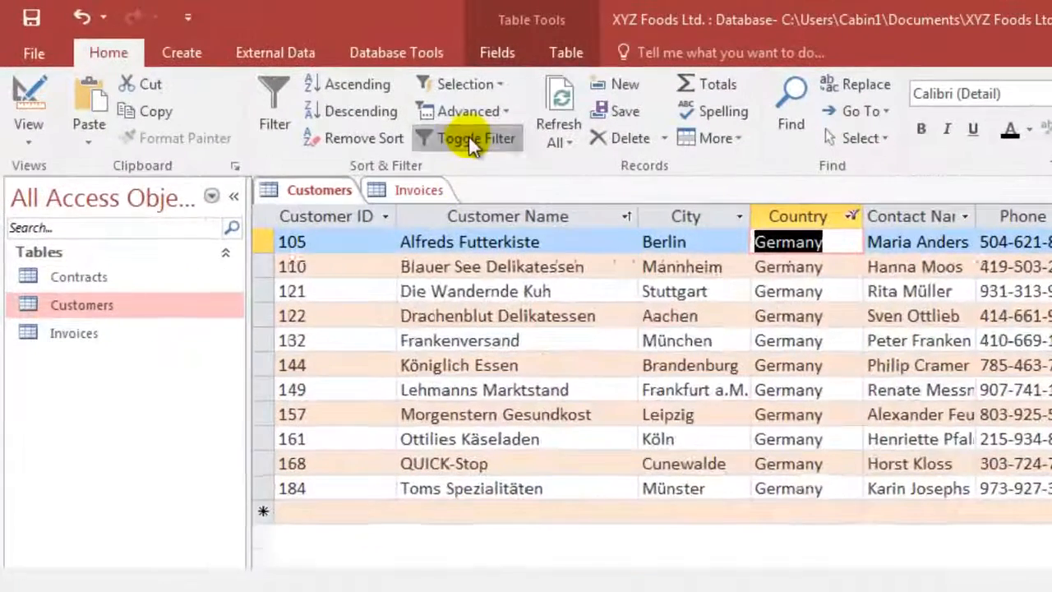
left_click(339, 97)
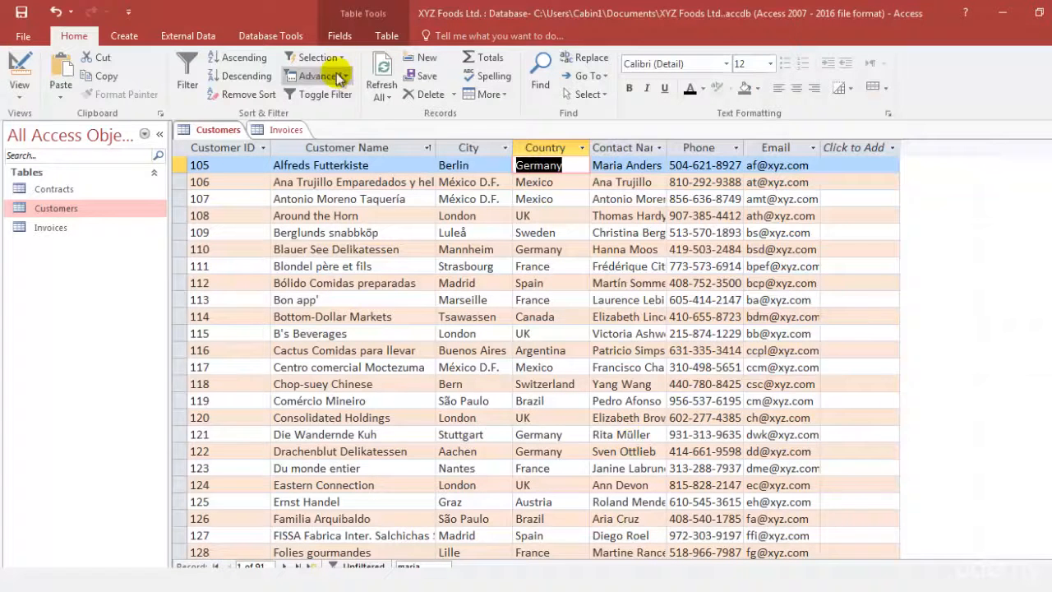
Examine the selection filter choices for Germany, and place the cursor in the Country field of the Around the Horn record
left_click(317, 57)
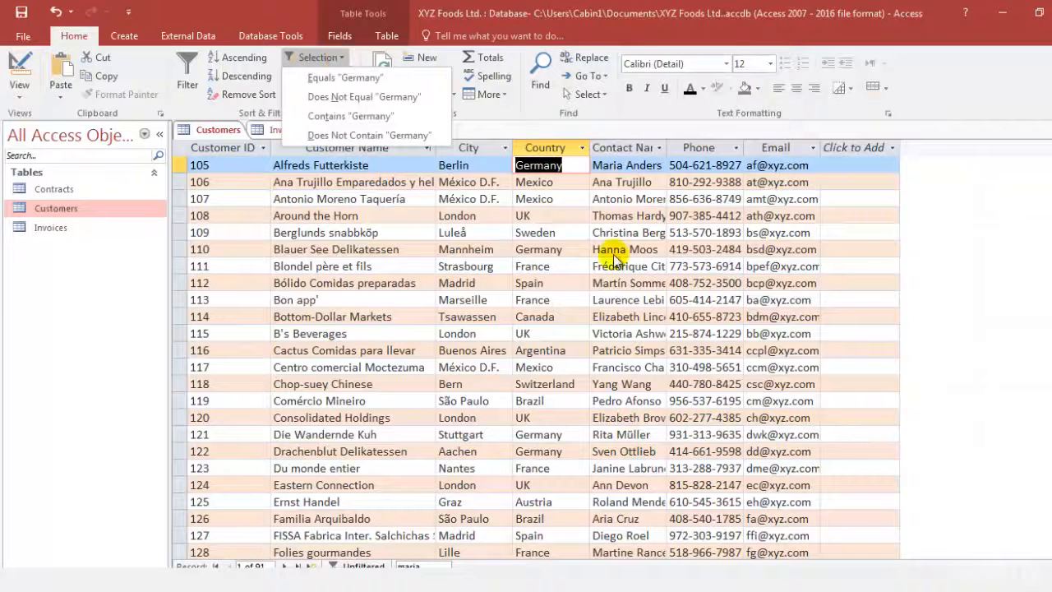
left_click(566, 238)
left_click(535, 199)
left_click(535, 215)
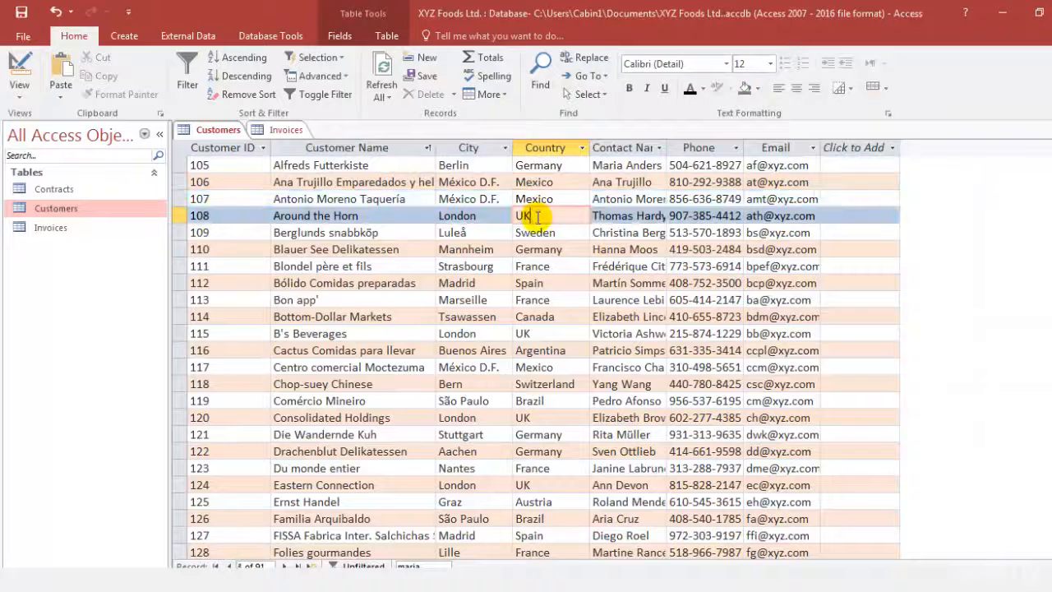